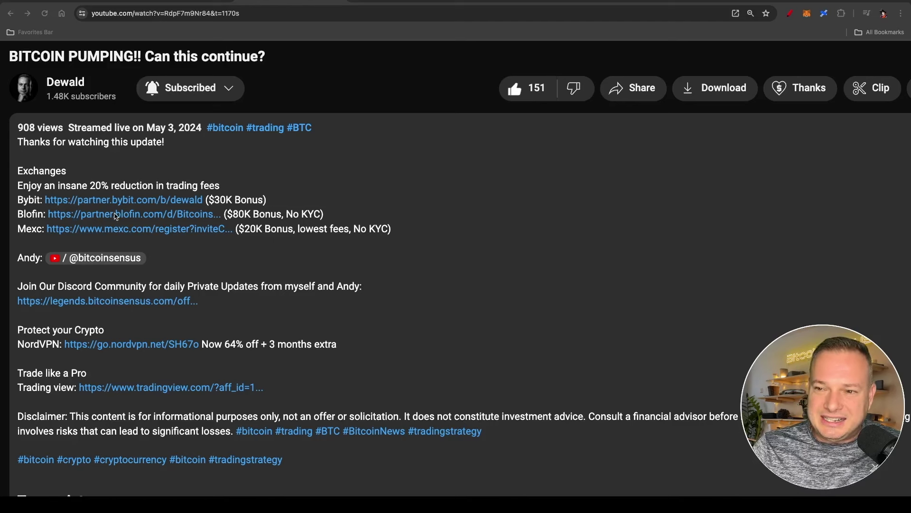
Step: Open the Blofin partner link in the video description and go through the sign-up form's fields
left_click(132, 218)
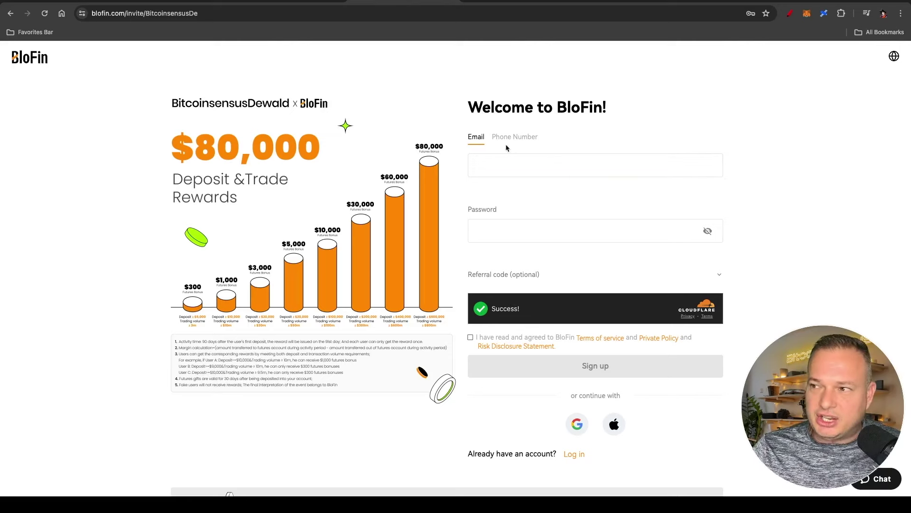
left_click(491, 239)
left_click(521, 139)
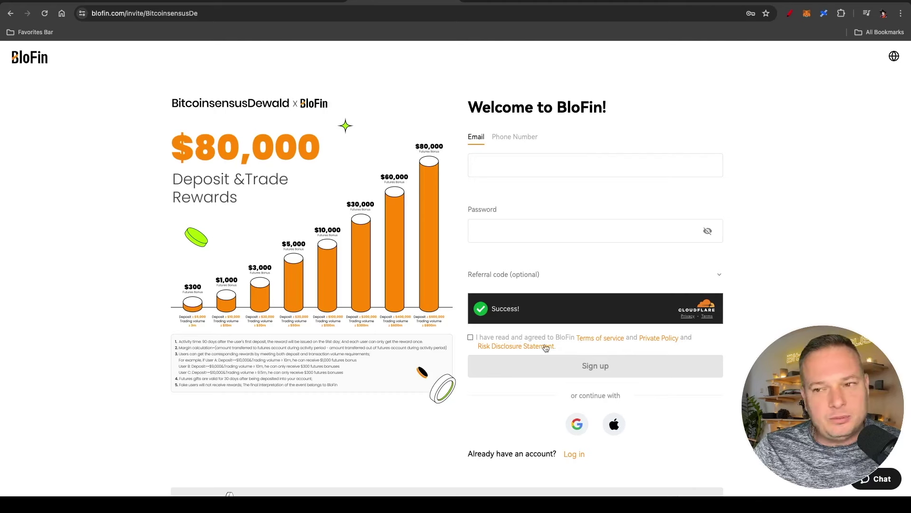
left_click(478, 337)
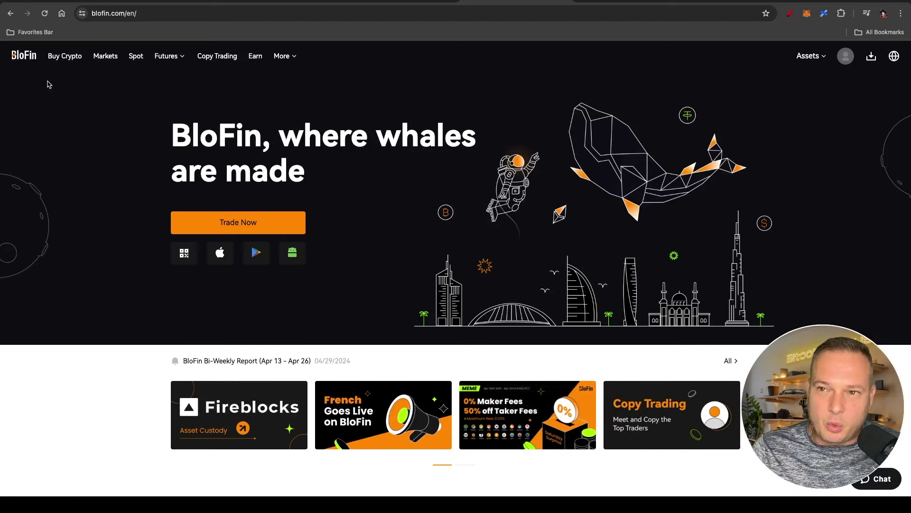
Step: Request a quote for buying USDT with 1,000 USD and expand all payment methods under the Alchemy gateway
left_click(70, 58)
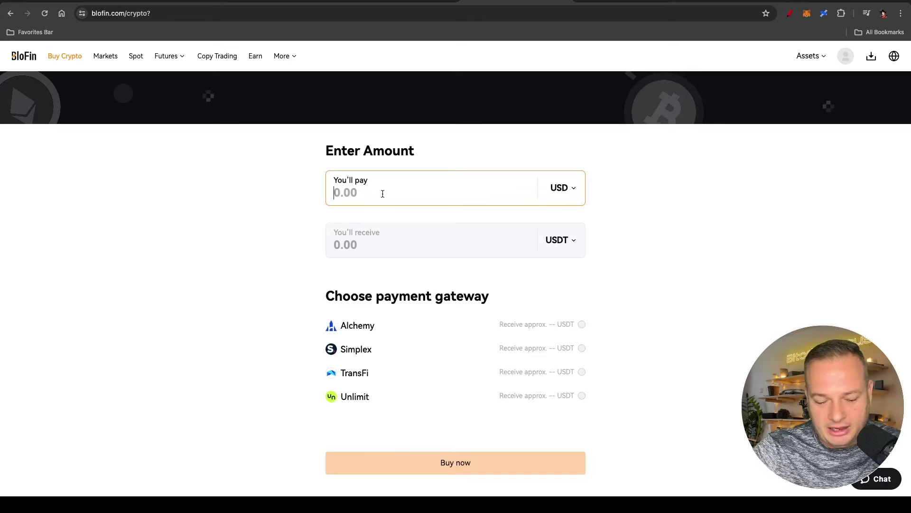
type("1000")
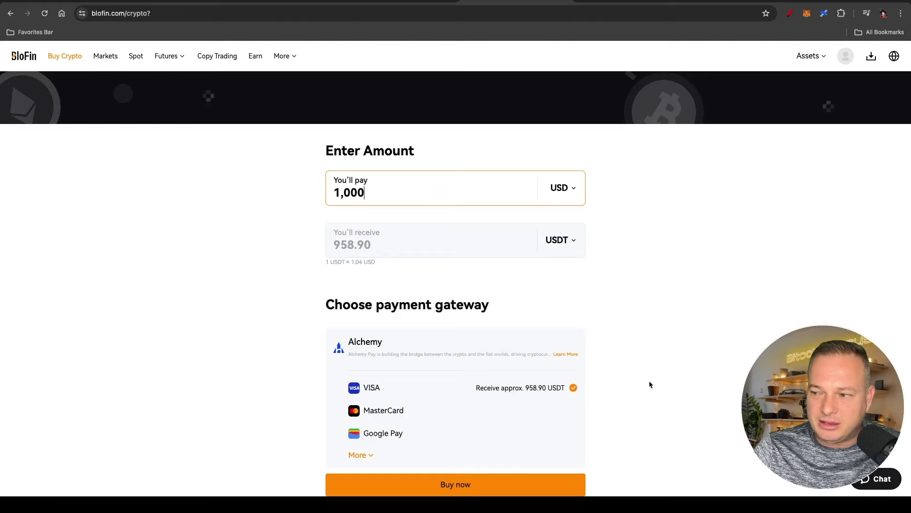
scroll(678, 394, "down", 3)
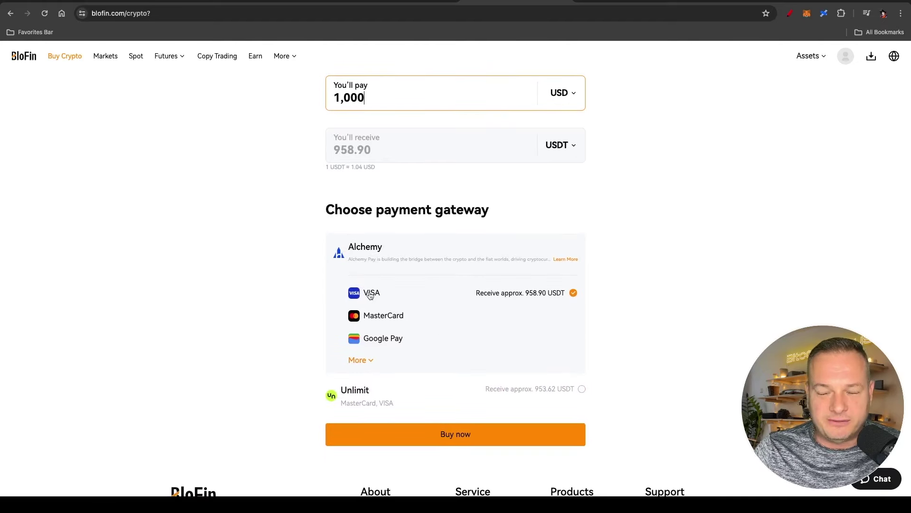
left_click(370, 362)
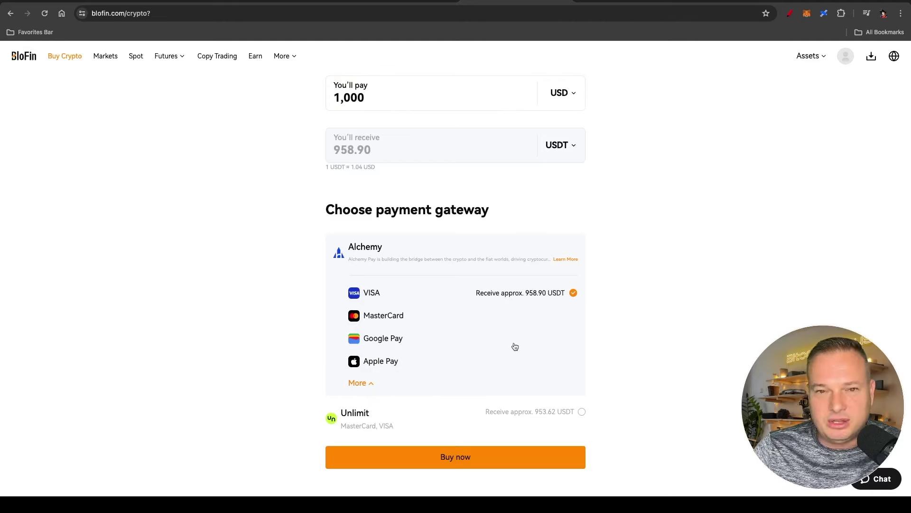
scroll(725, 272, "up", 3)
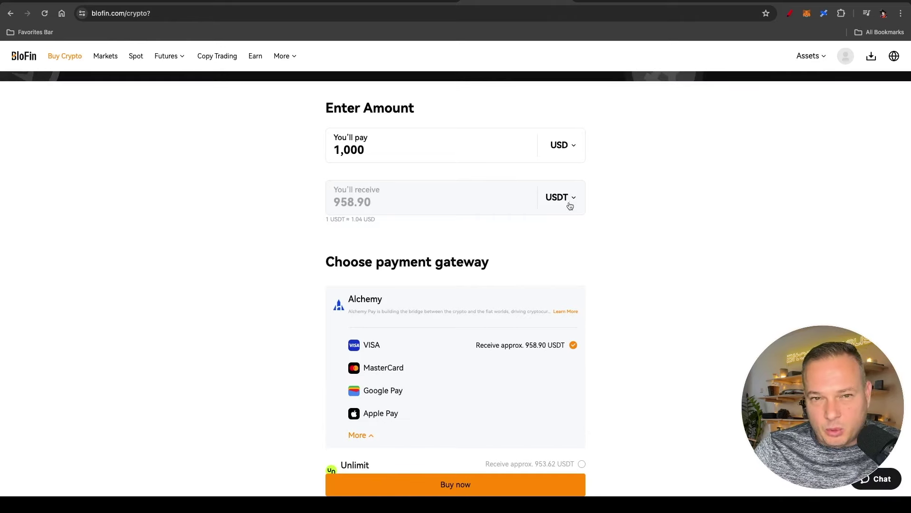
scroll(284, 164, "down", 2)
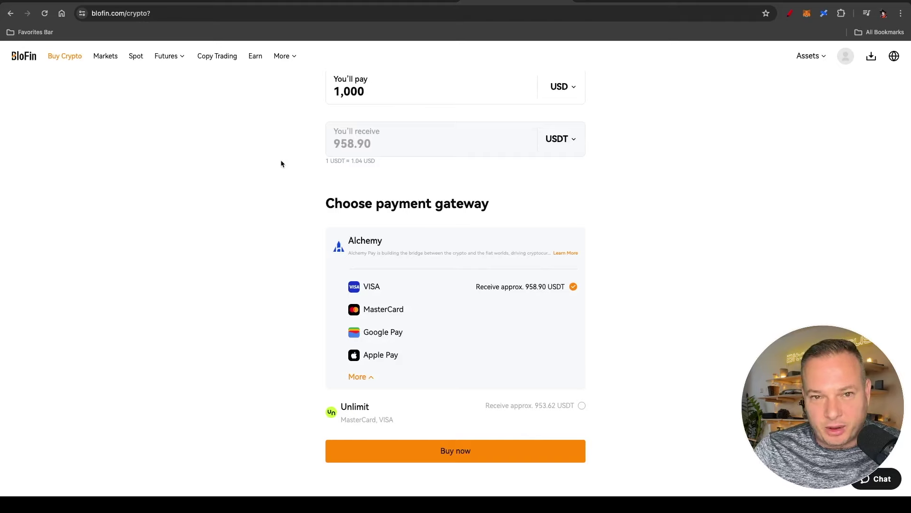
Step: Open the Funding account in the assets area and start a deposit
mouse_move(820, 57)
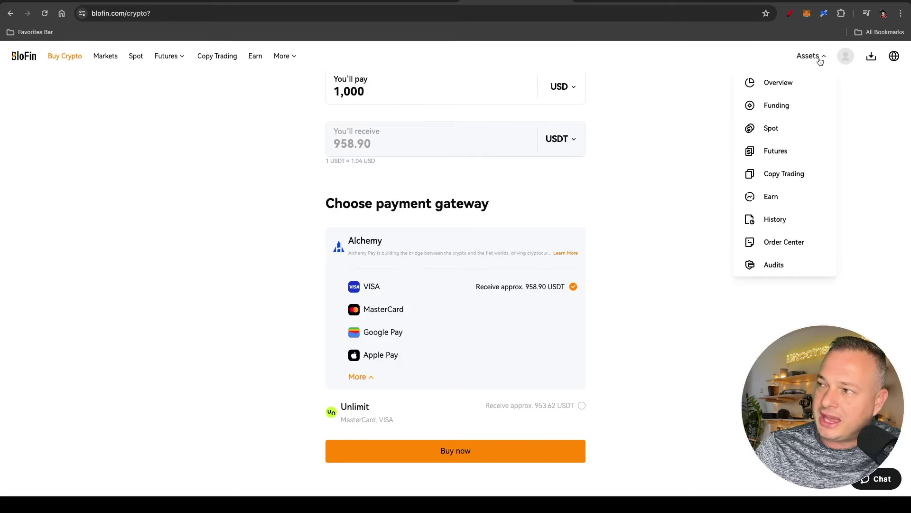
left_click(777, 106)
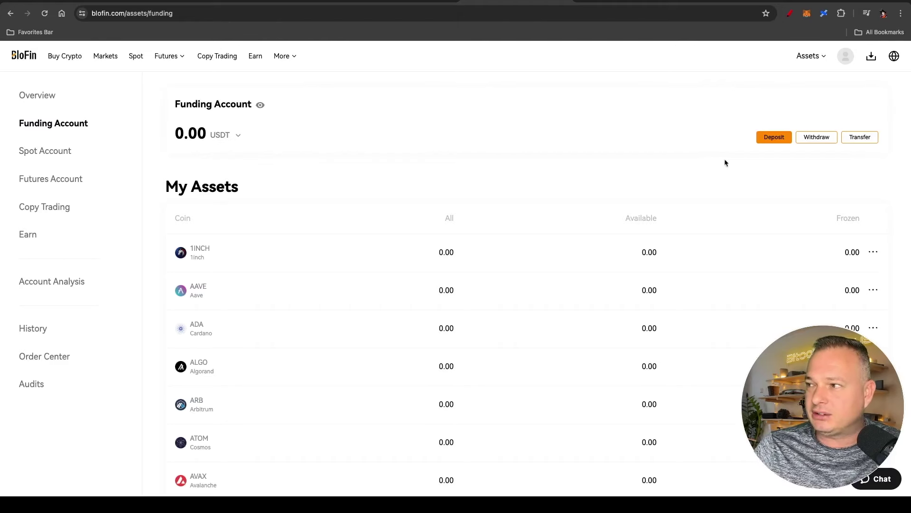
left_click(773, 140)
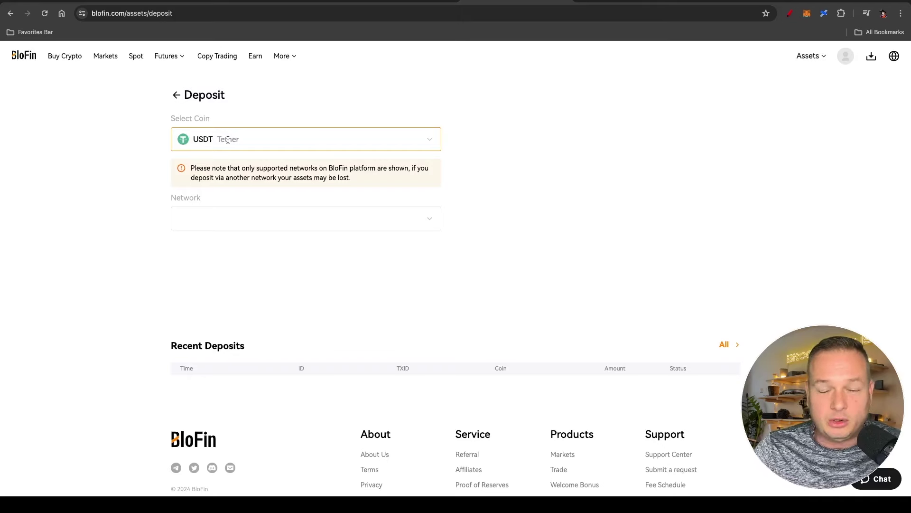
Step: Choose USDT on the BEP20 network for the deposit and copy the deposit address
left_click(426, 140)
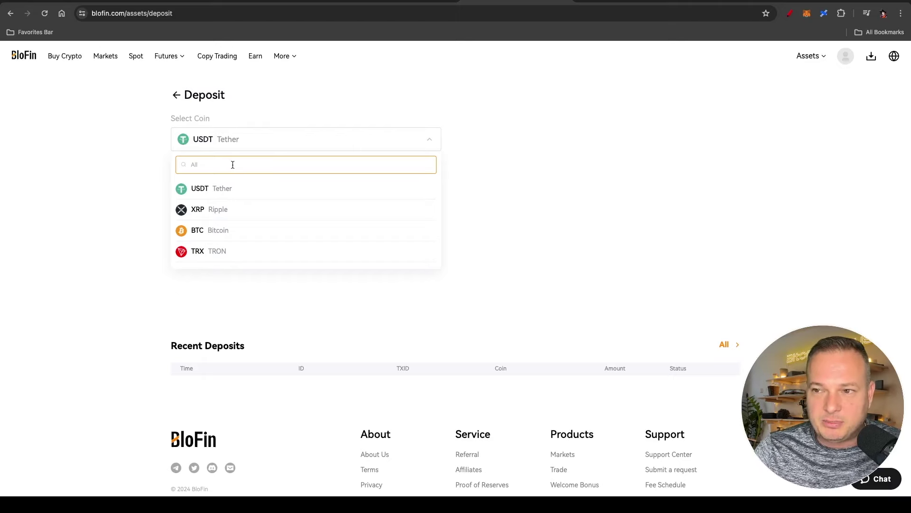
left_click(234, 188)
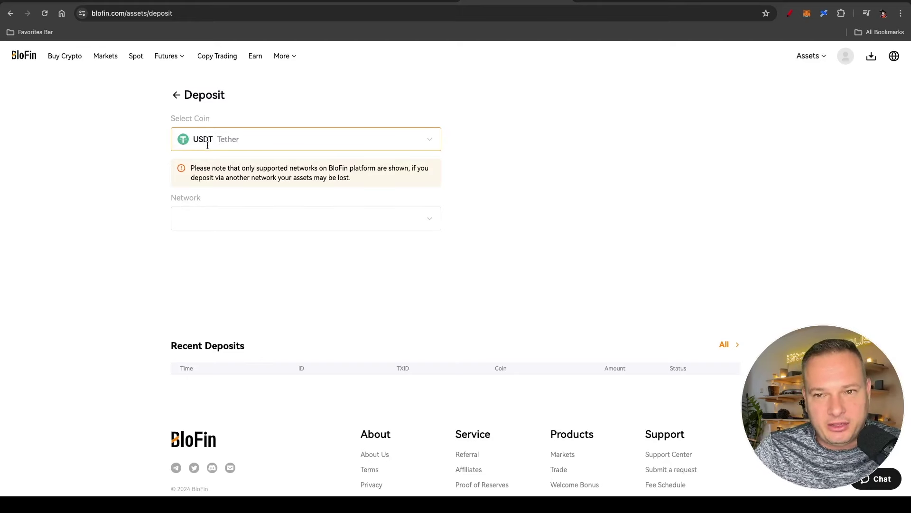
left_click(285, 218)
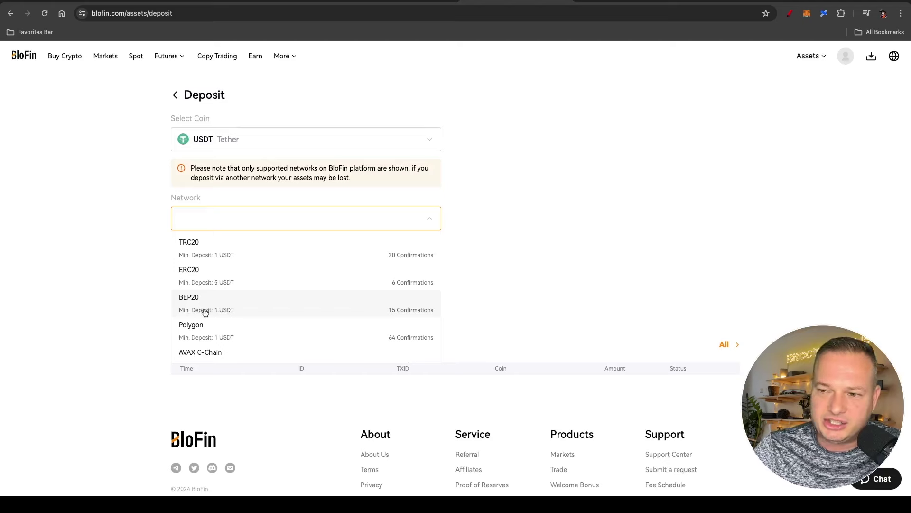
left_click(230, 311)
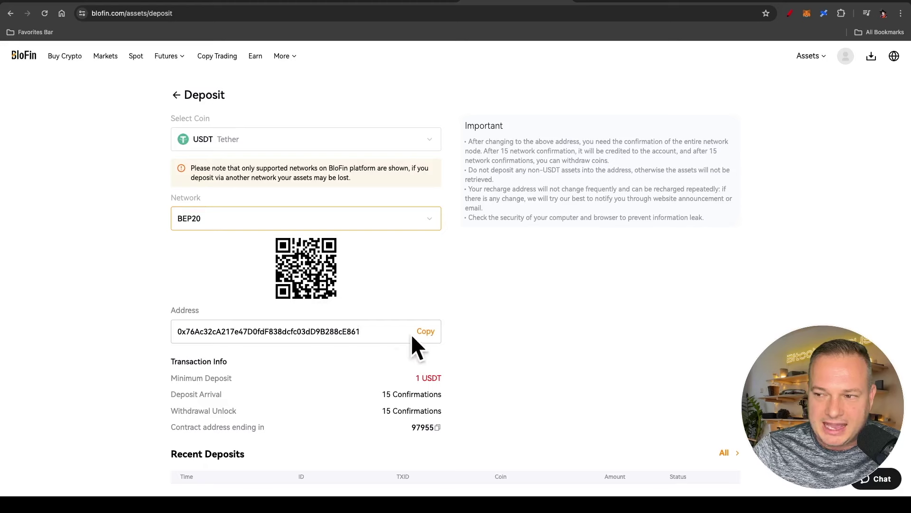
left_click(426, 333)
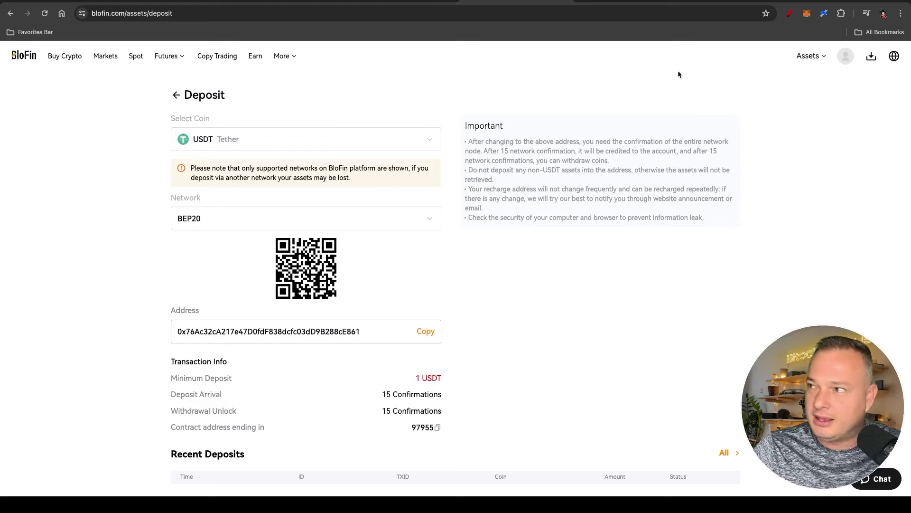
Step: Transfer 1000 USDT from the Funding Account to the Spot Account
mouse_move(823, 57)
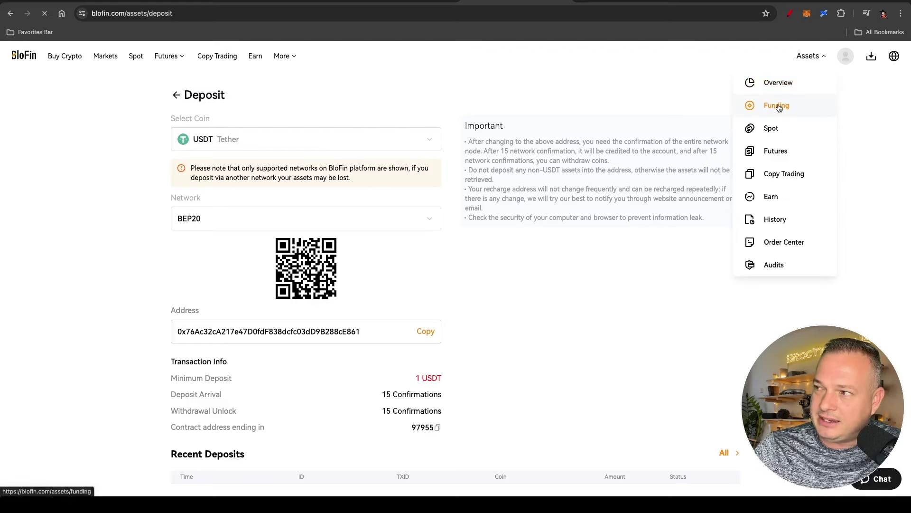
left_click(777, 105)
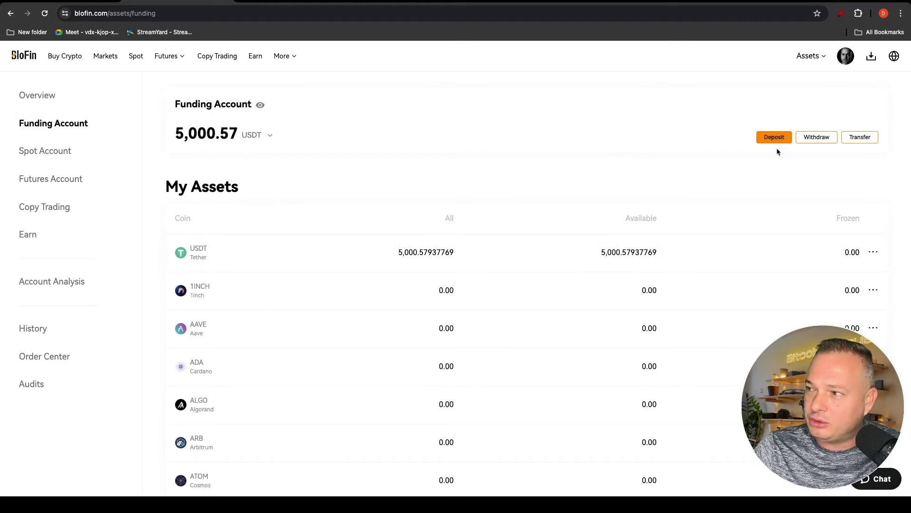
left_click(860, 138)
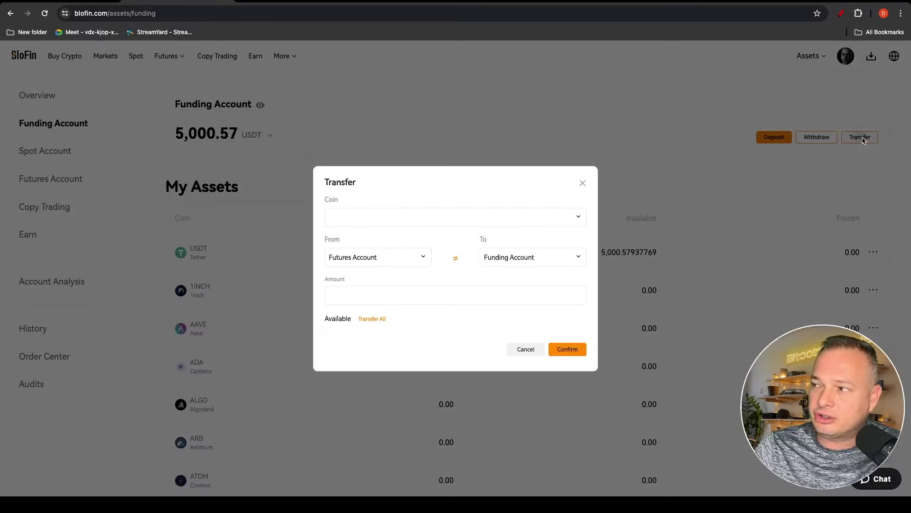
left_click(455, 259)
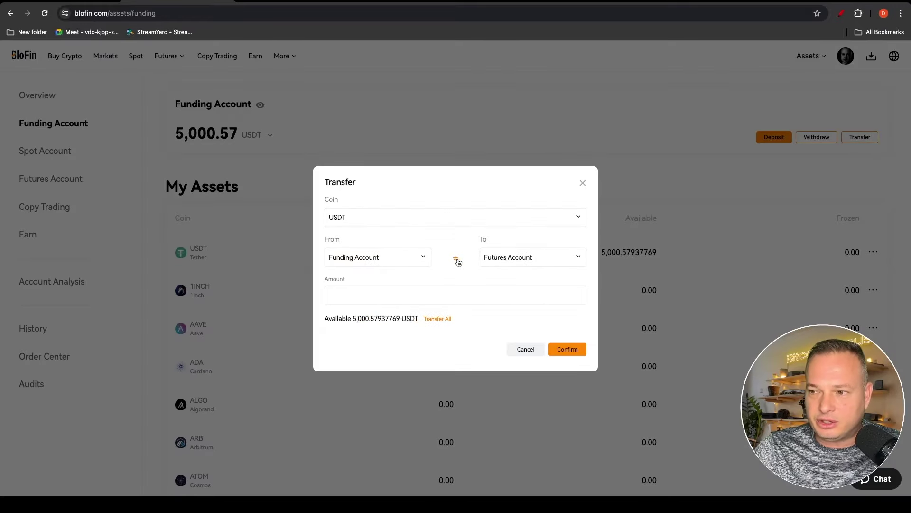
left_click(570, 263)
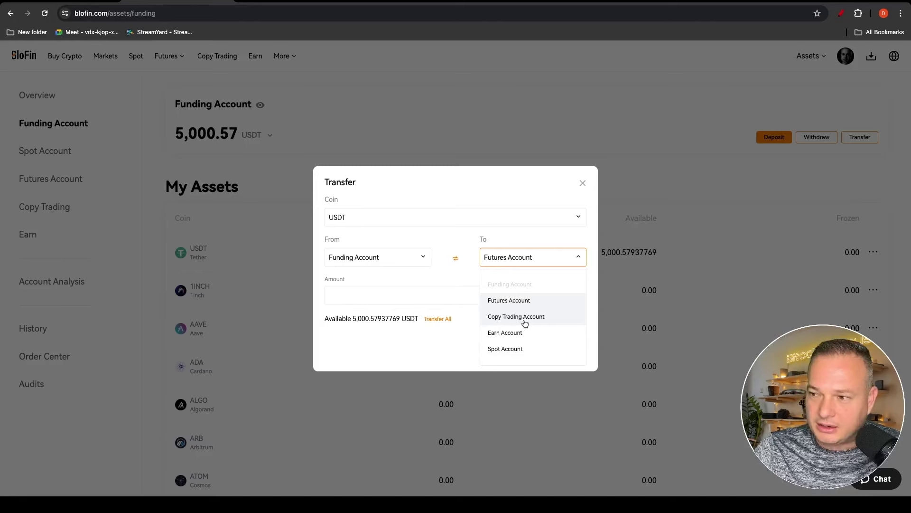
left_click(506, 349)
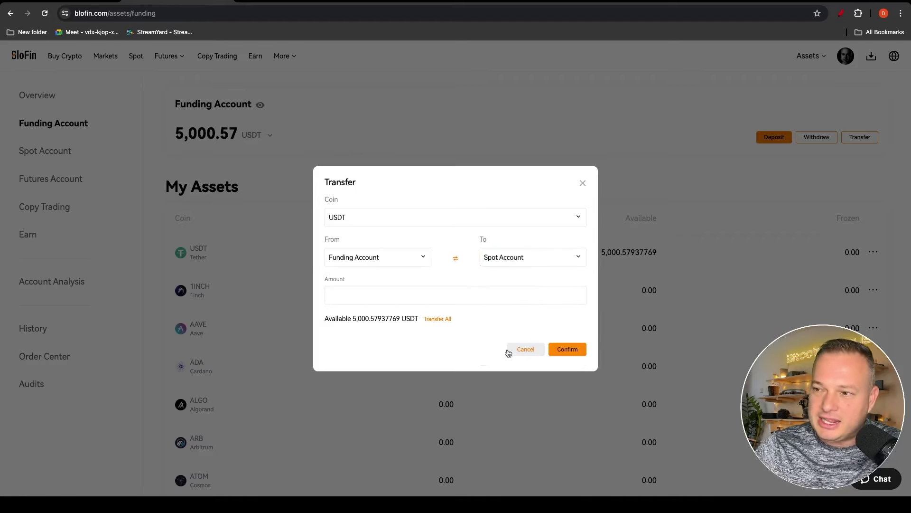
left_click(369, 296)
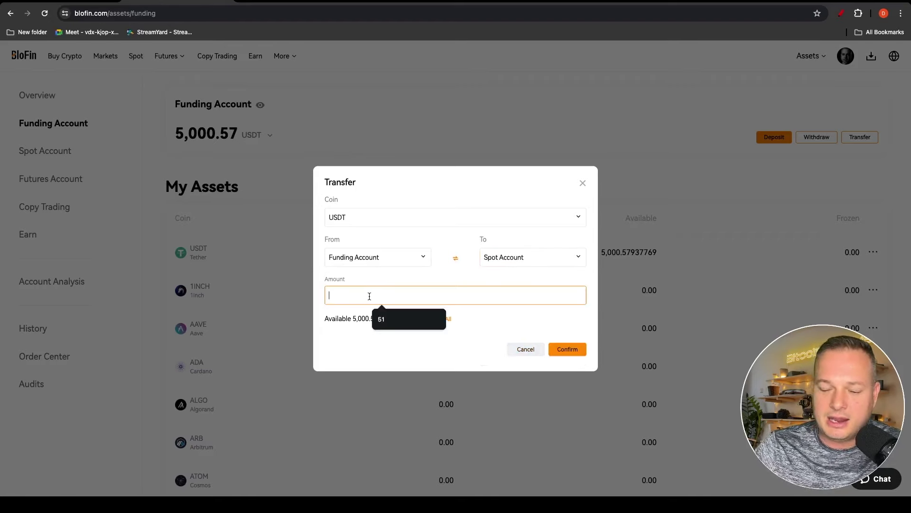
type("1000")
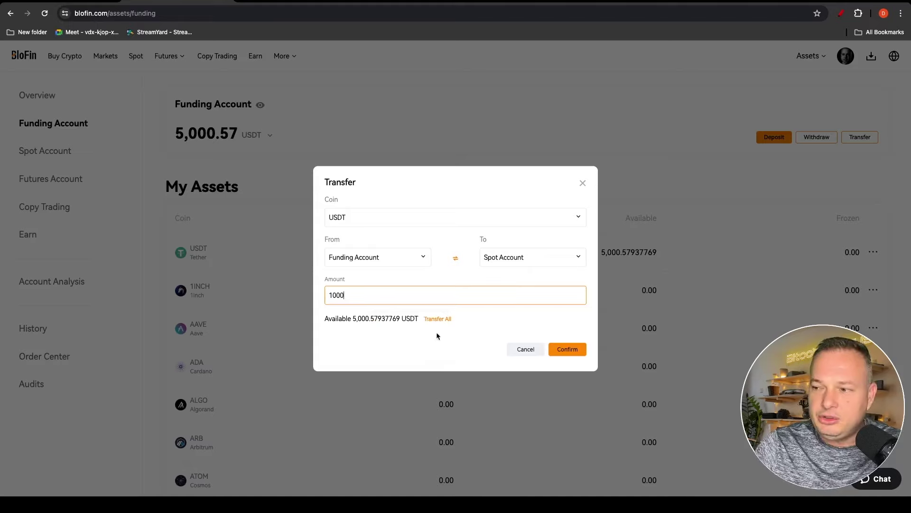
left_click(569, 351)
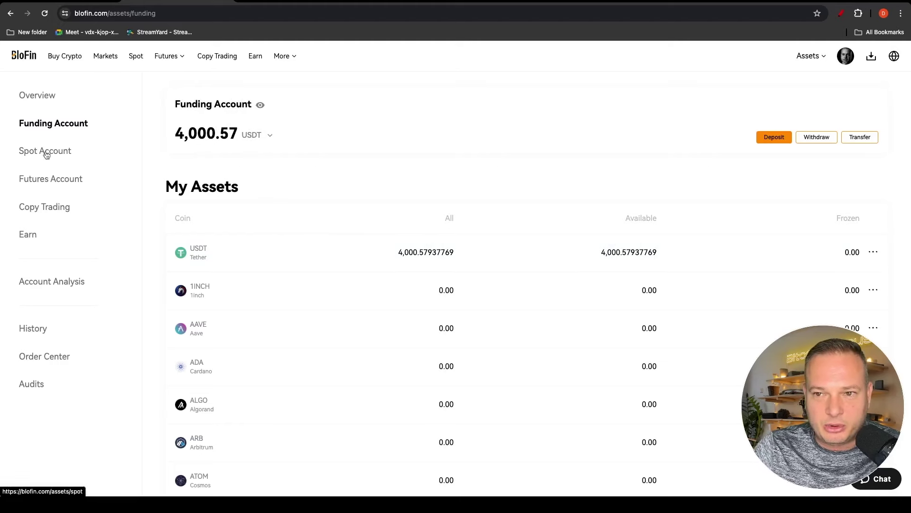
Step: Go to the Spot account and open the BTC/USDT spot trading page
mouse_move(803, 66)
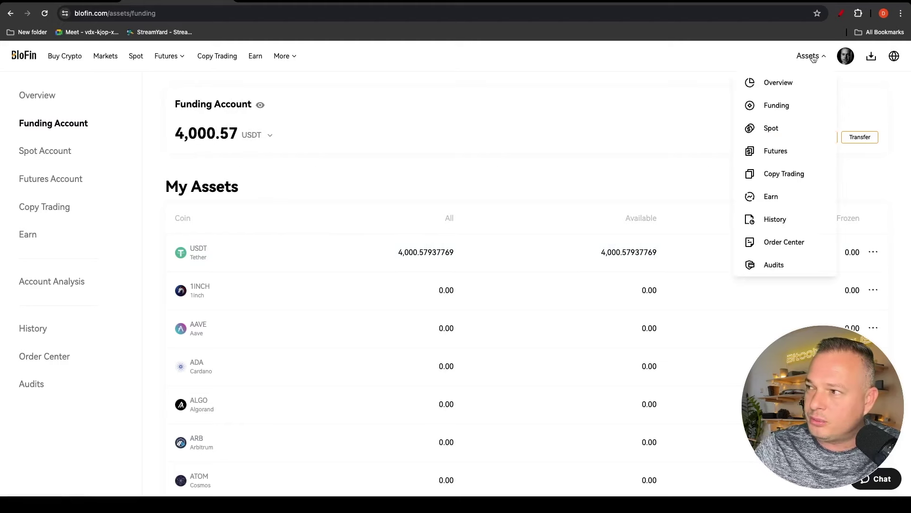
left_click(773, 129)
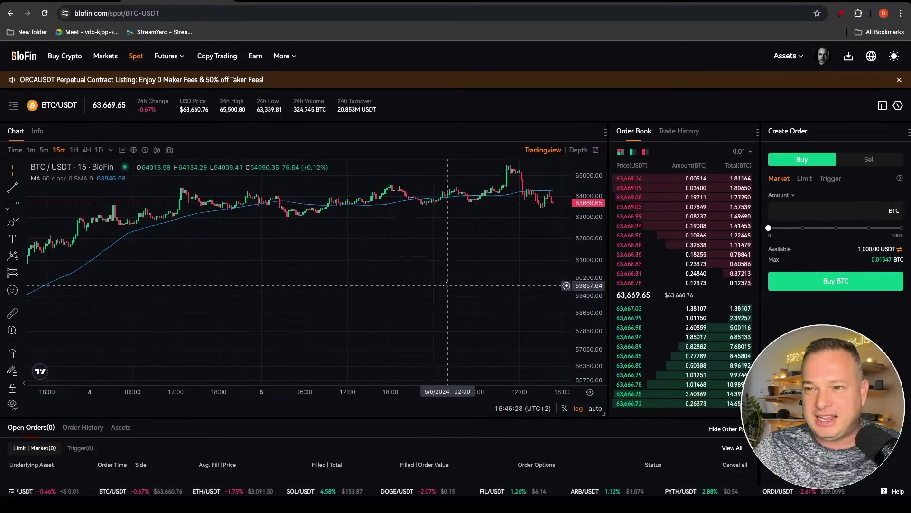
scroll(334, 327, "up", 5)
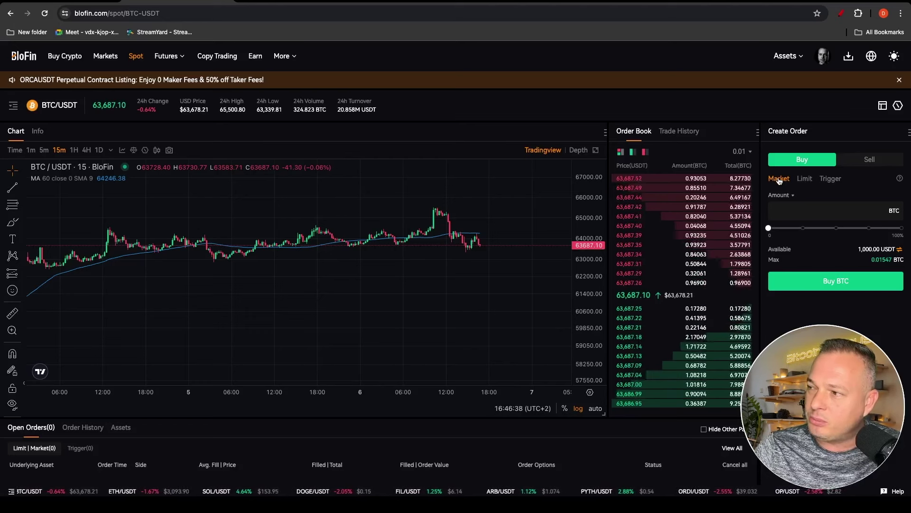
Step: Try a market buy amount of 69% for BTC and reset the amount to zero
mouse_move(768, 228)
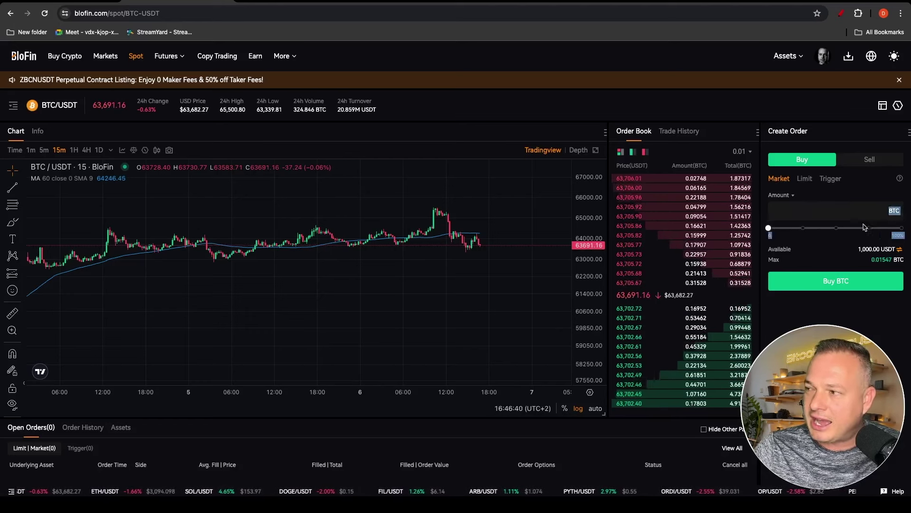
left_click_drag(768, 228, 862, 229)
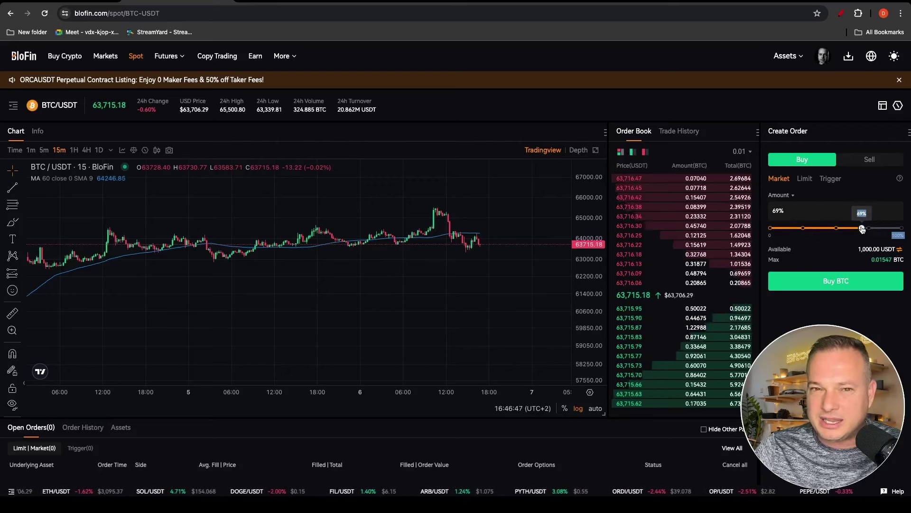
left_click_drag(863, 229, 768, 228)
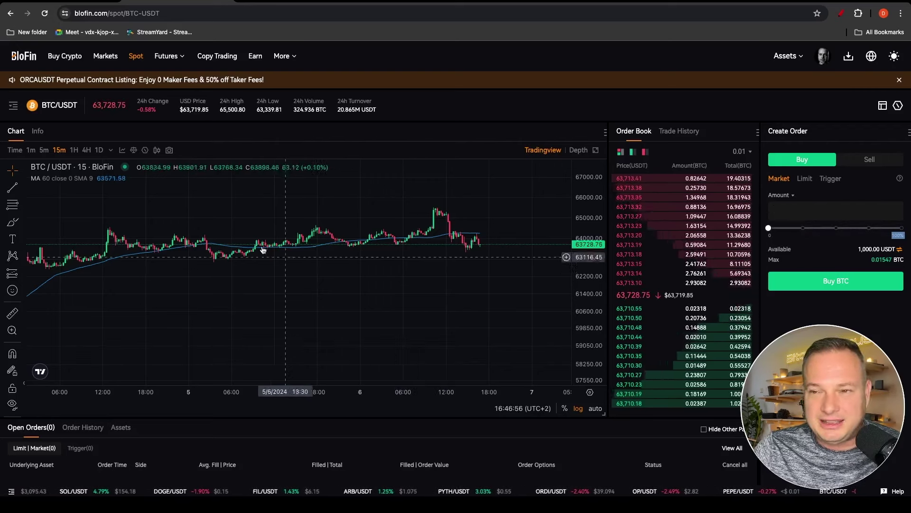
Step: Open the spot trading pair list and browse the available instruments
left_click(49, 107)
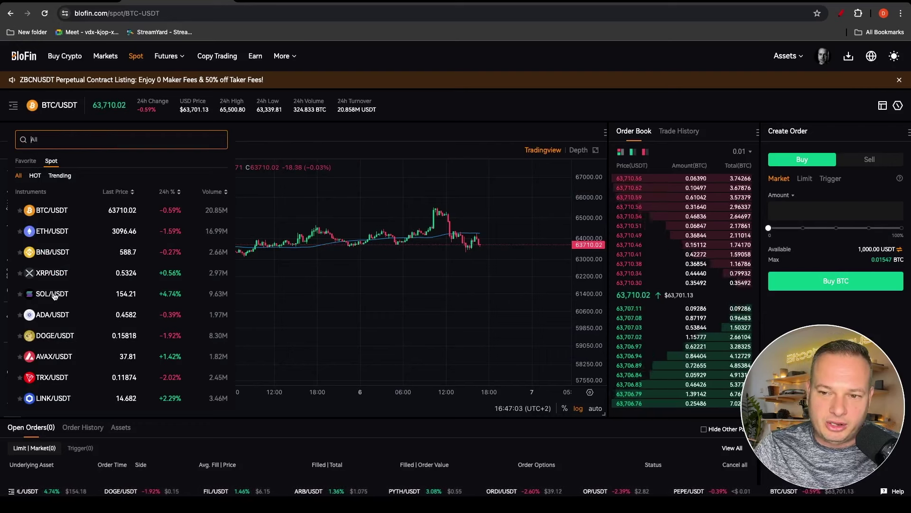
left_click(54, 145)
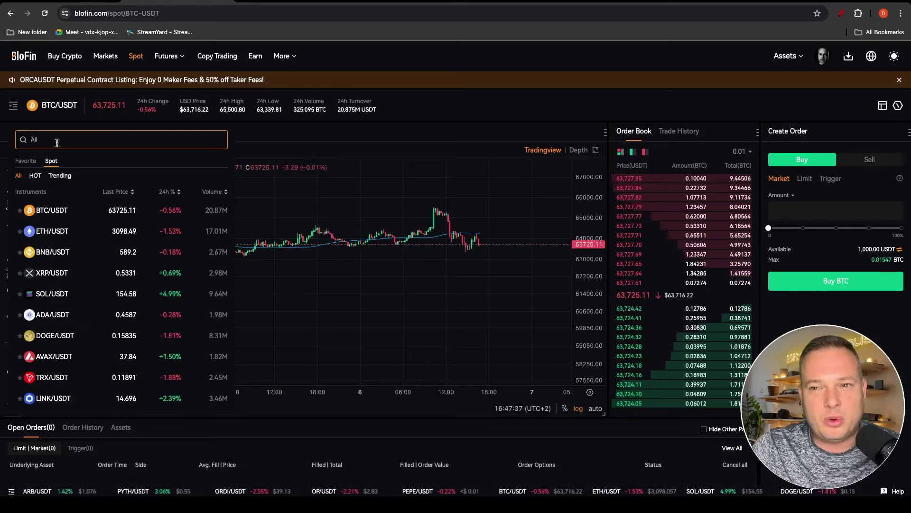
scroll(104, 290, "down", 5)
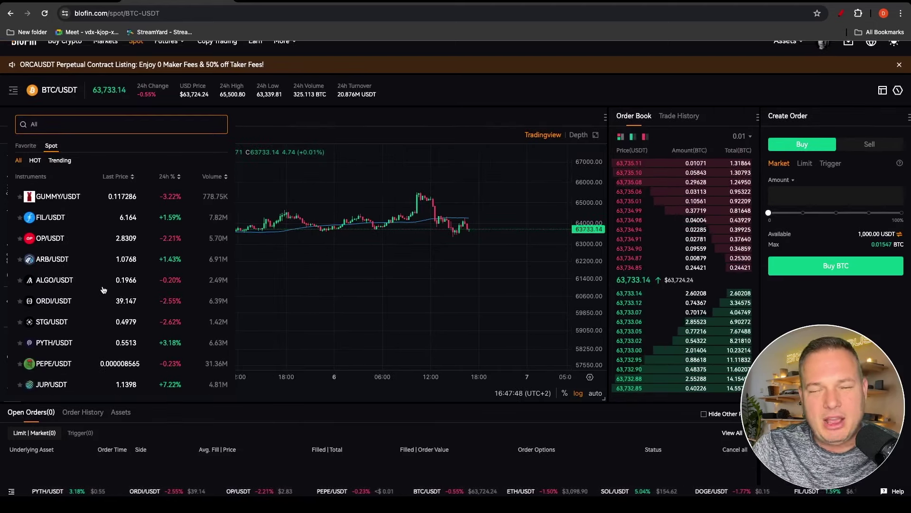
Step: Browse the spot pair list and open the SOL/USDT trading pair
scroll(103, 289, "up", 5)
scroll(106, 289, "down", 3)
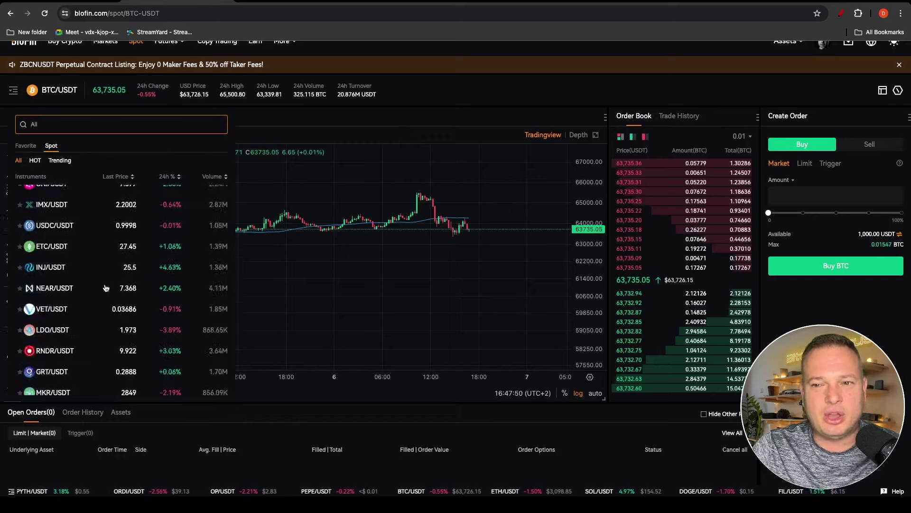
scroll(102, 288, "up", 4)
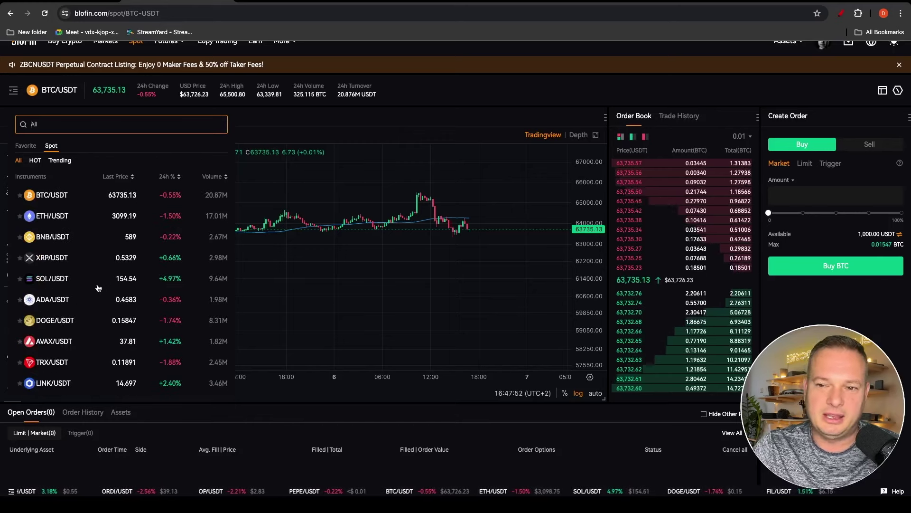
left_click(54, 281)
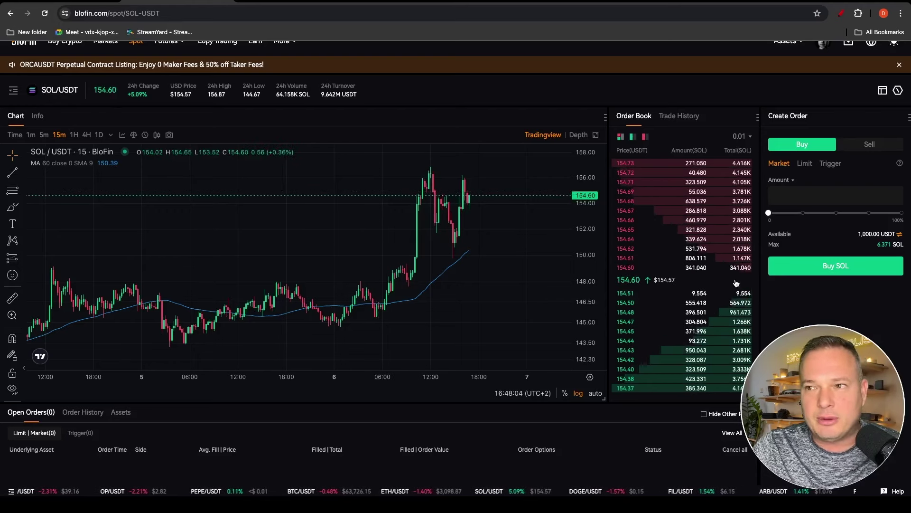
Step: Switch the SOL buy order to a limit order and set its price to 150 USDT
scroll(734, 282, "up", 1)
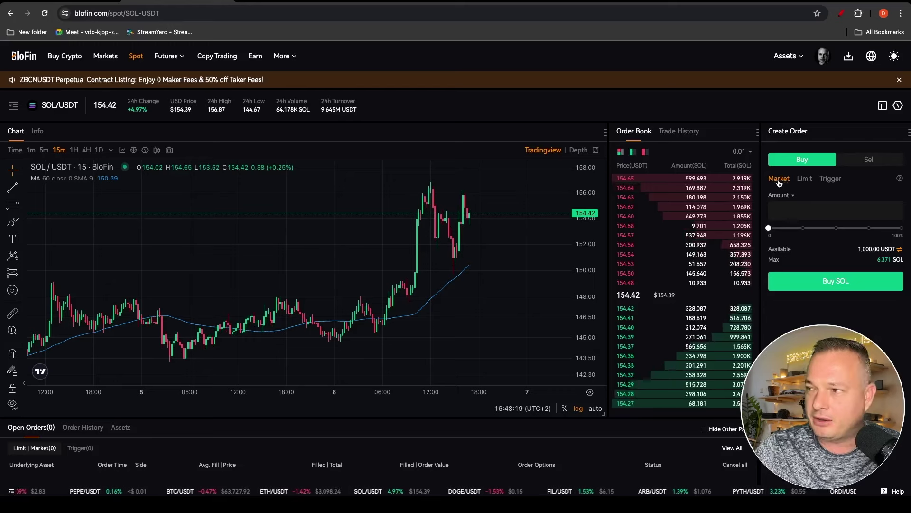
left_click(804, 179)
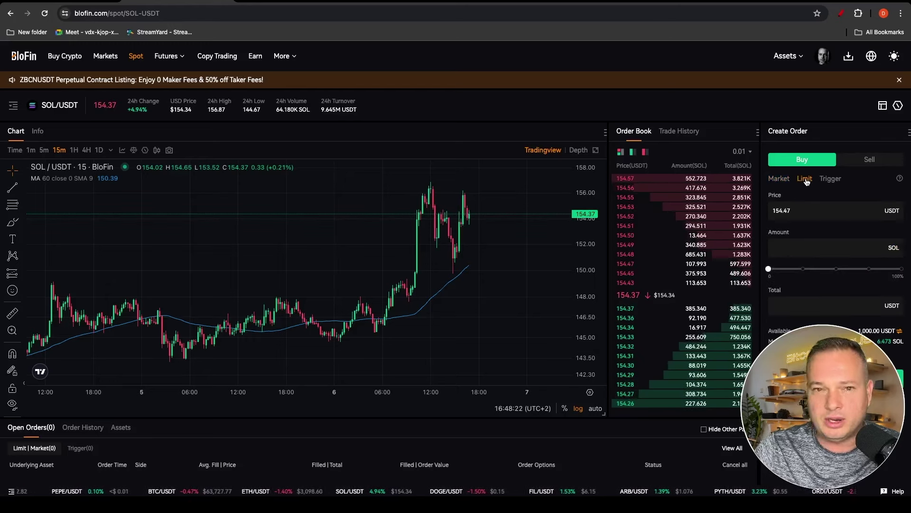
left_click(799, 246)
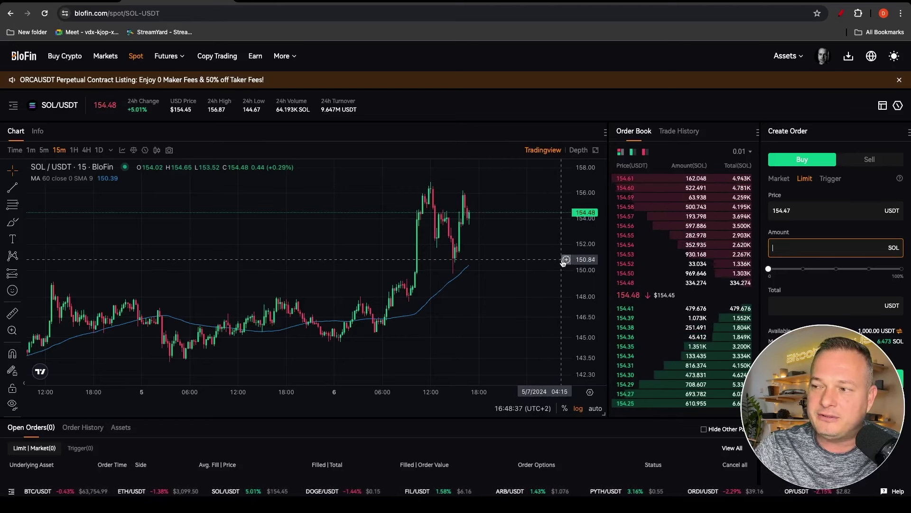
left_click(802, 217)
double_click(796, 210)
left_click(796, 210)
key("ctrl+a")
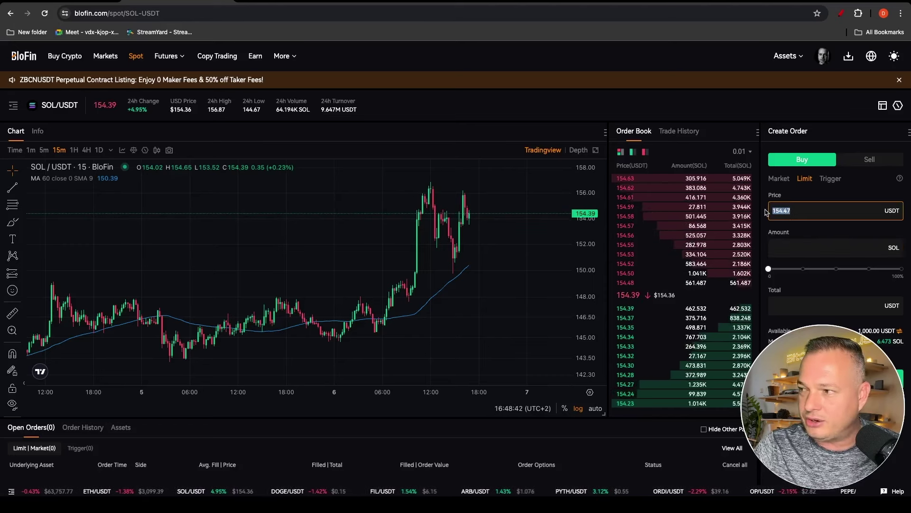
type("150")
Step: Set the limit order amount to 50% of the available balance, then submit and confirm the SOL buy order
left_click_drag(768, 269, 836, 269)
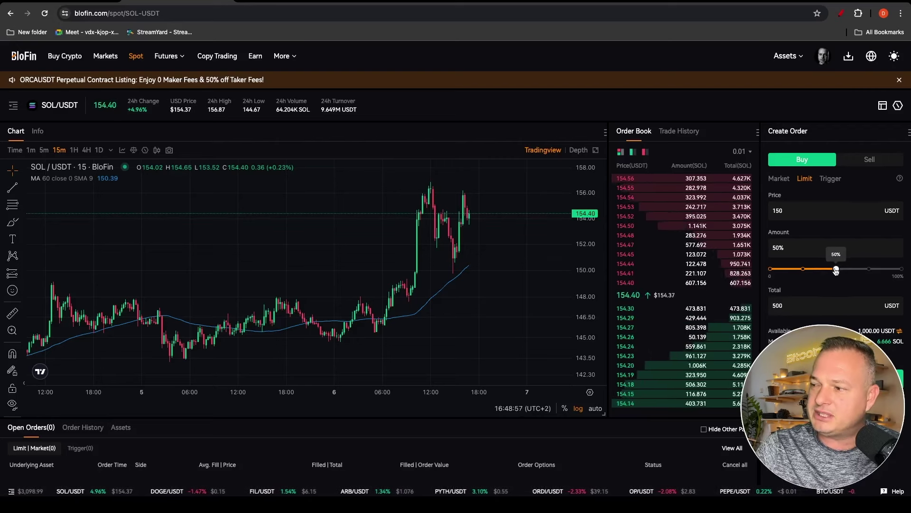
left_click(778, 311)
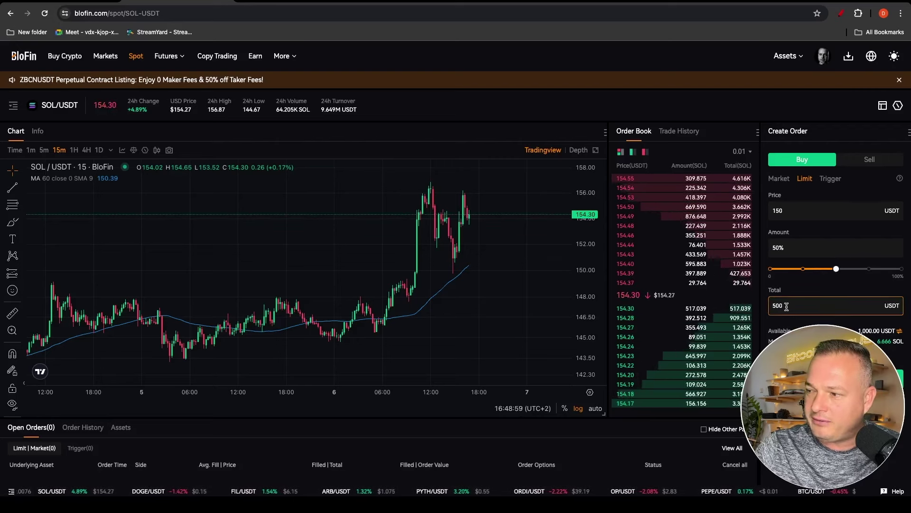
left_click(835, 377)
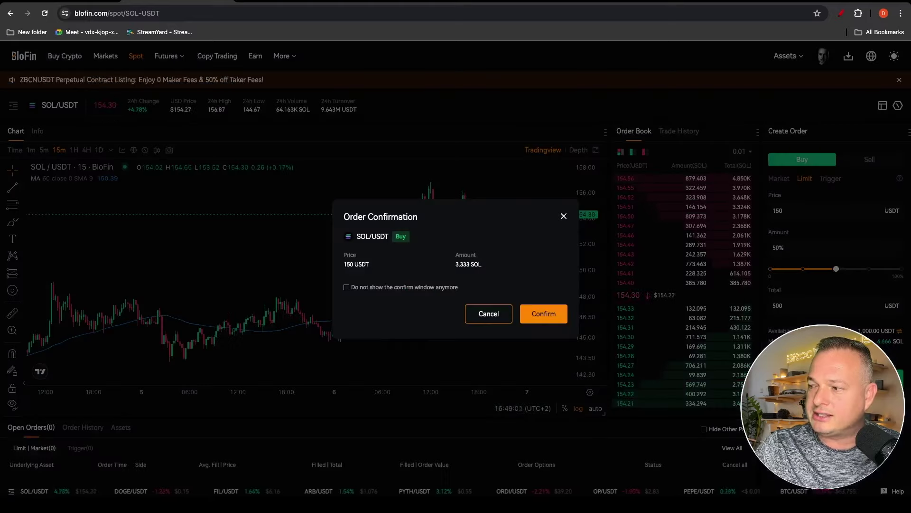
left_click(546, 314)
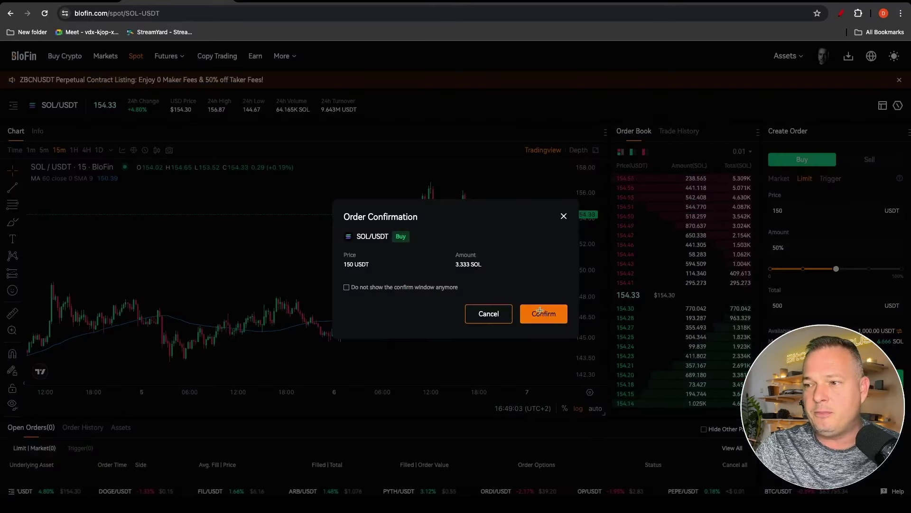
Step: Cancel the open SOL/USDT limit buy order in the open orders list
left_click(784, 211)
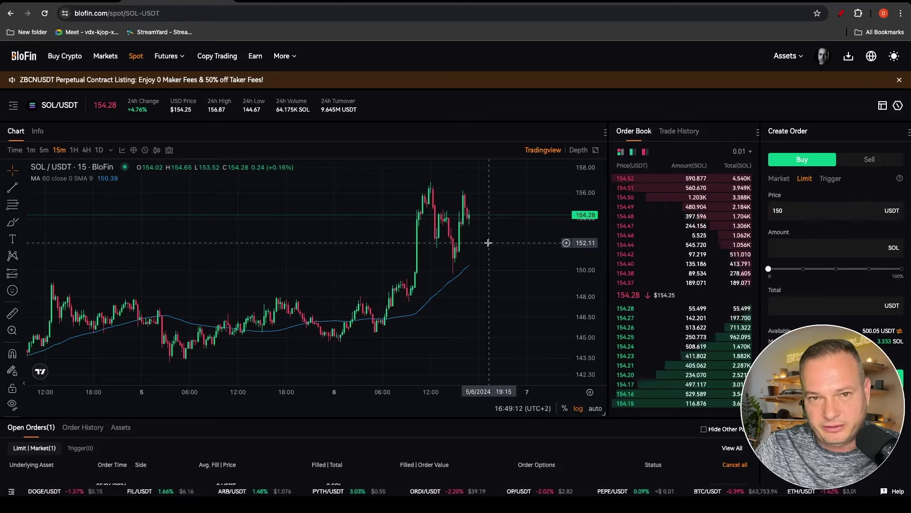
scroll(488, 242, "down", 2)
scroll(785, 330, "down", 2)
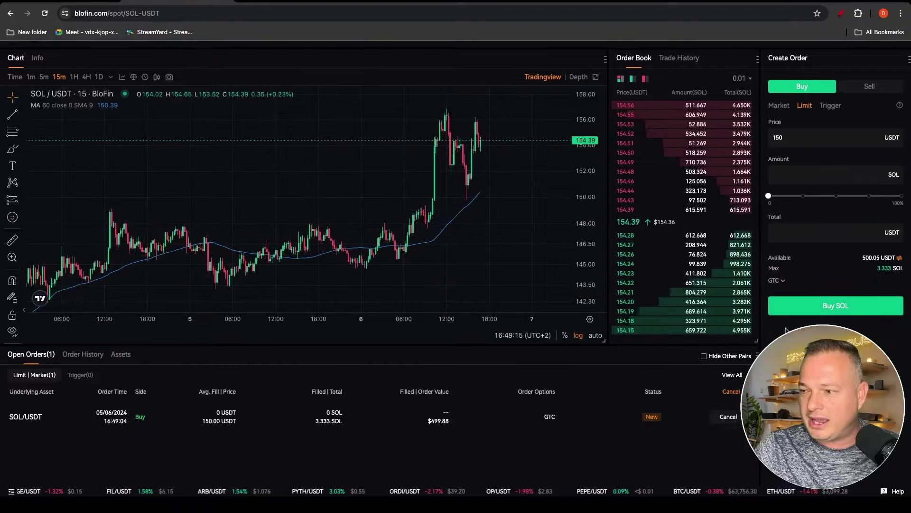
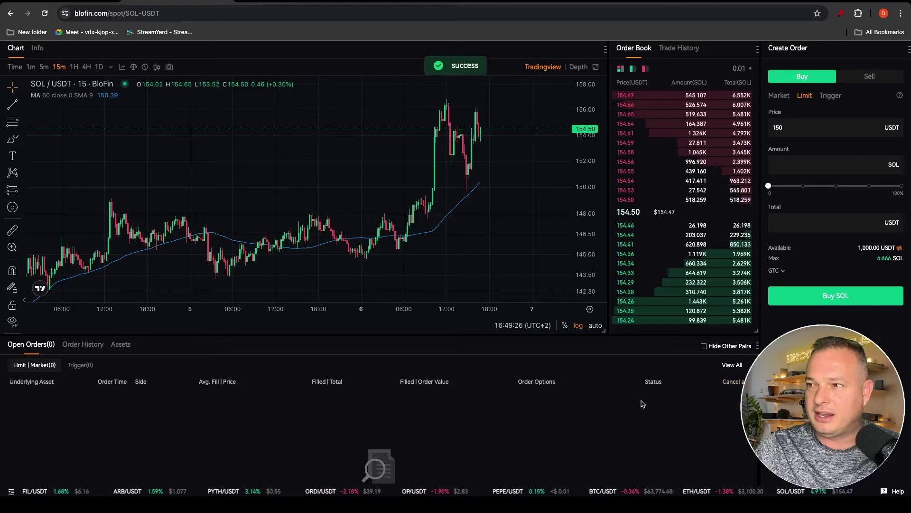
scroll(641, 400, "up", 2)
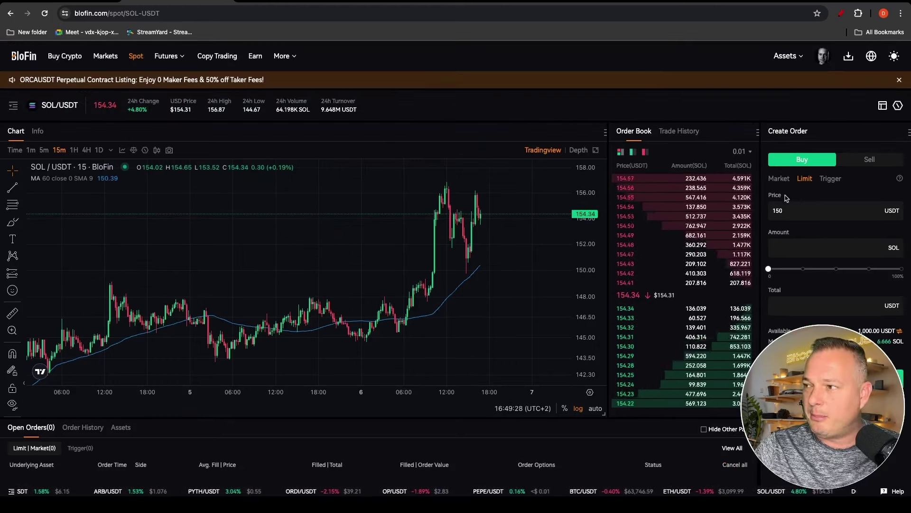
Step: Try to place and confirm a market buy order with an amount of 200 SOL
left_click(777, 183)
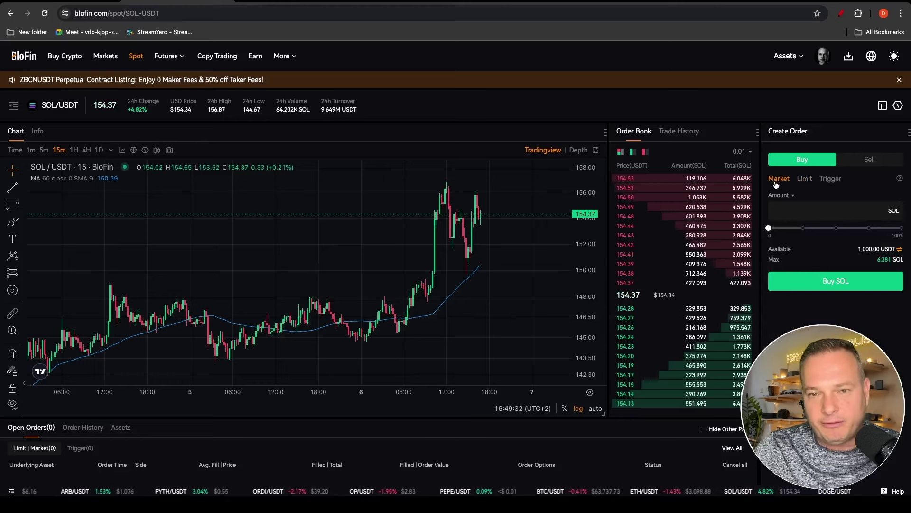
left_click(786, 211)
type("200")
left_click(850, 284)
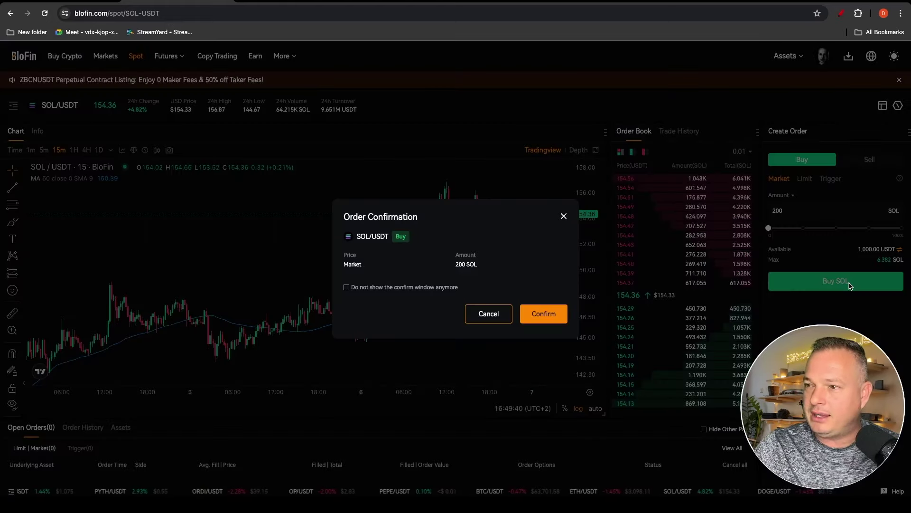
left_click(555, 316)
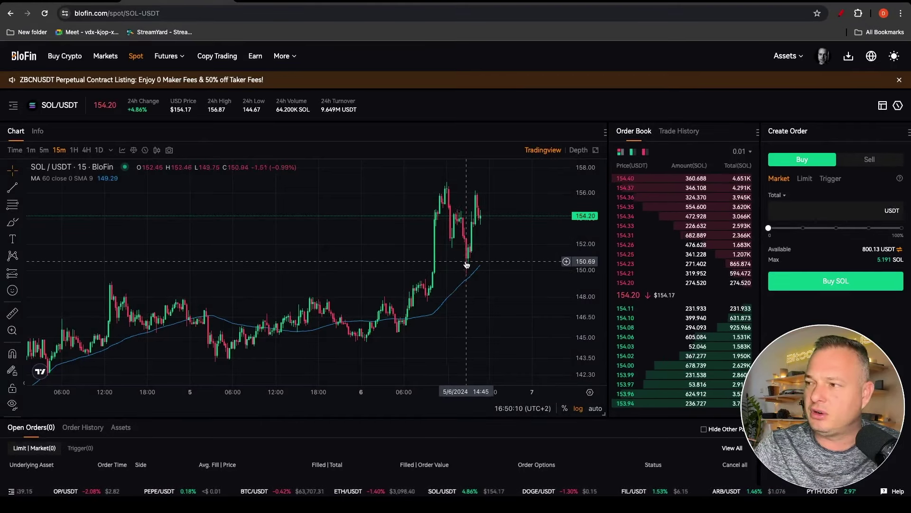
Step: Enter 200 SOL as the market buy amount, and switch the order size to a total of 200 USDT instead
left_click(776, 195)
left_click(780, 211)
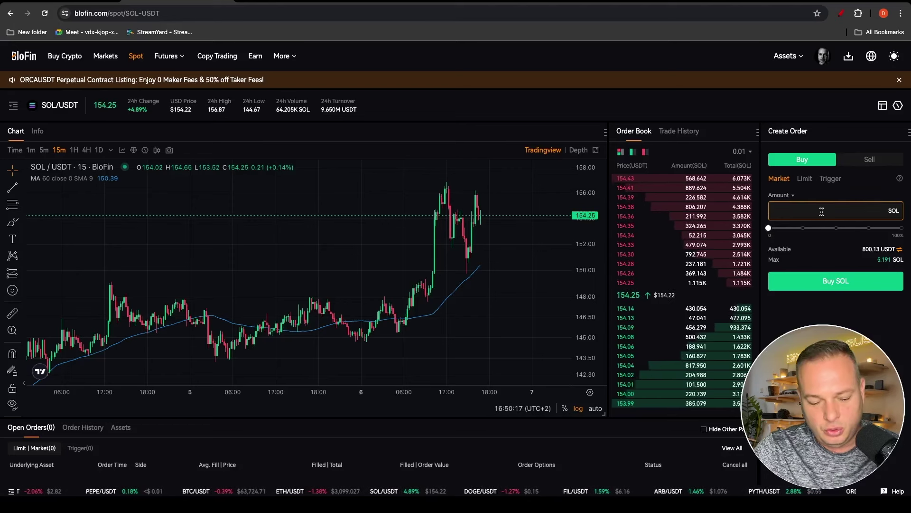
type("200")
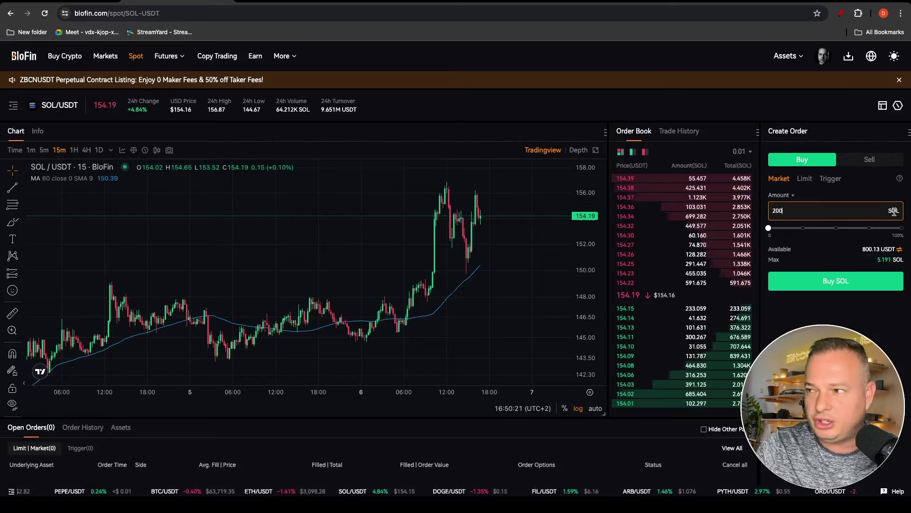
left_click(780, 195)
left_click(780, 227)
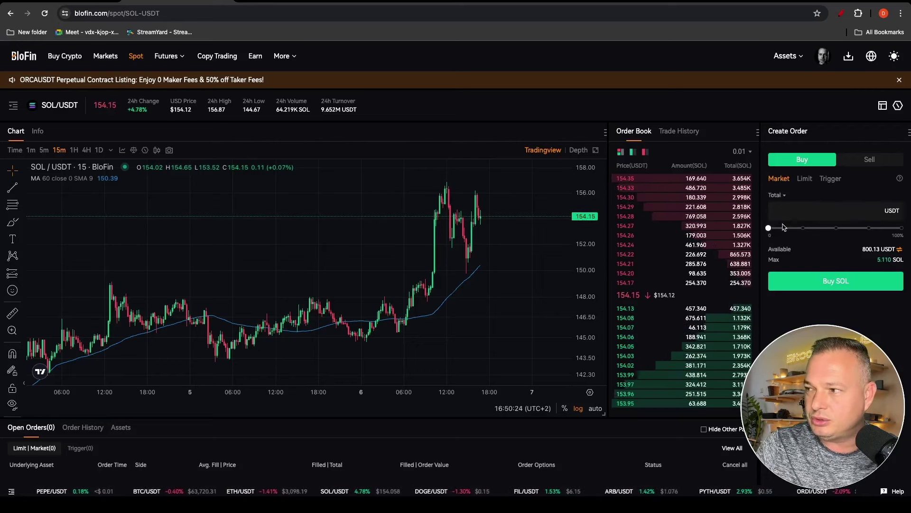
left_click(836, 212)
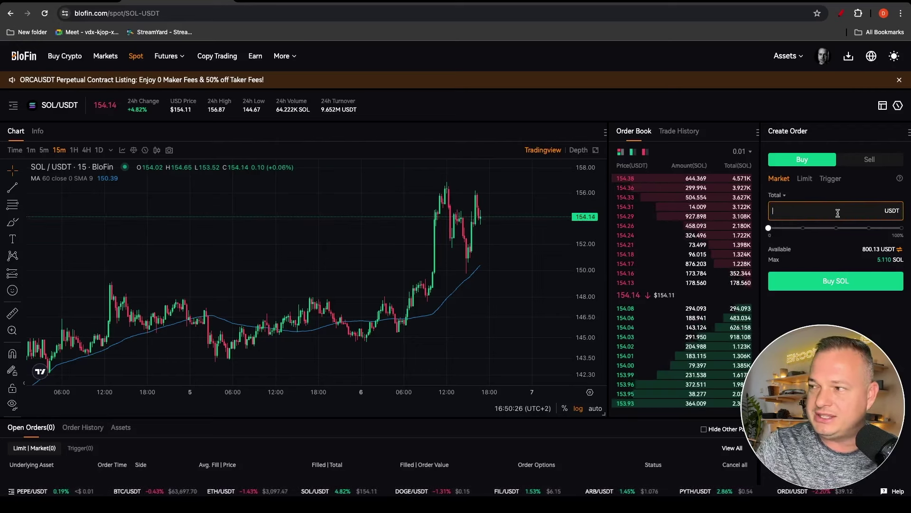
type("200")
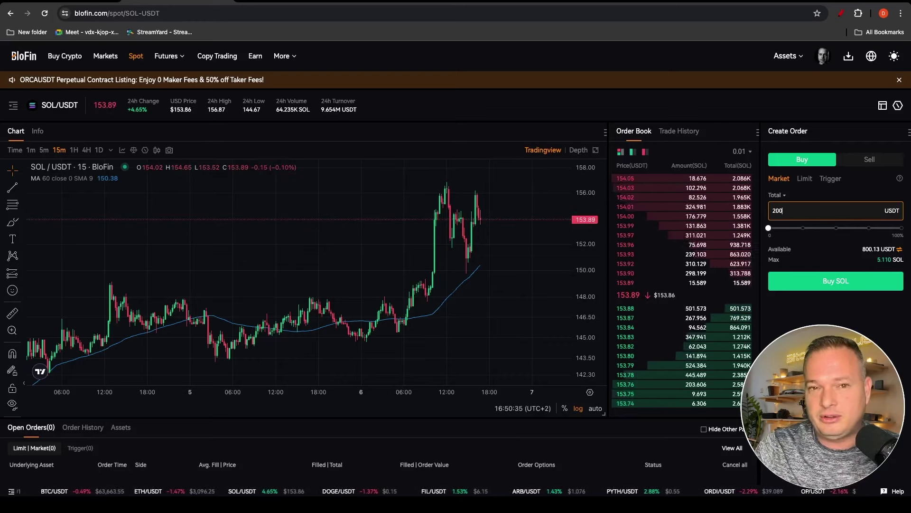
Step: Review the past SOL/USDT limit and market orders in the order history
scroll(837, 268, "down", 2)
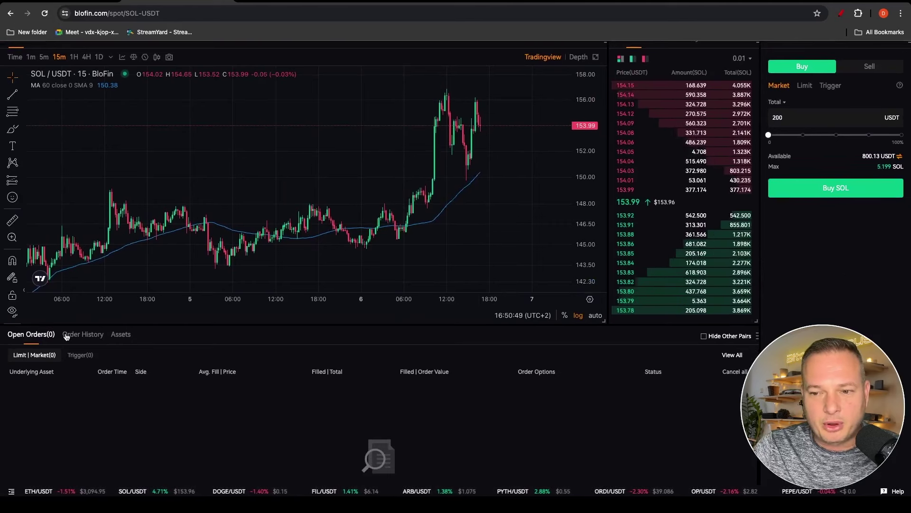
left_click(85, 335)
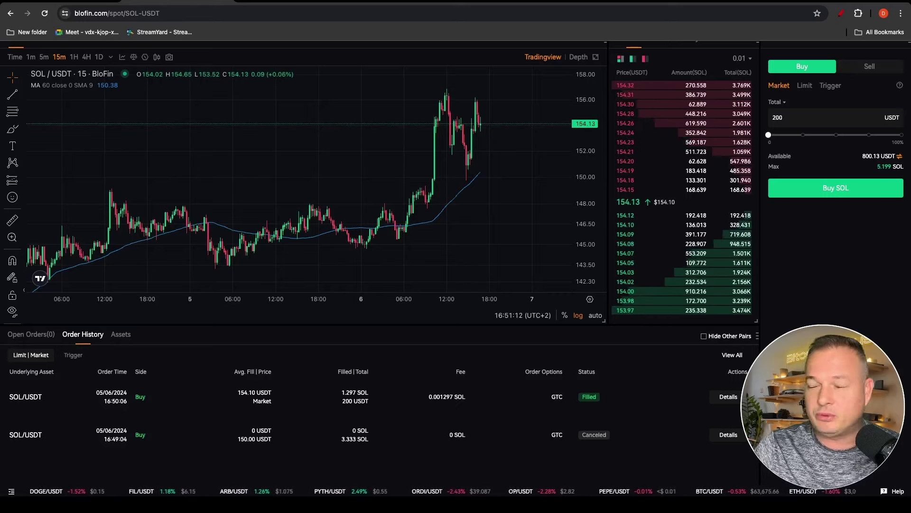
scroll(855, 323, "up", 3)
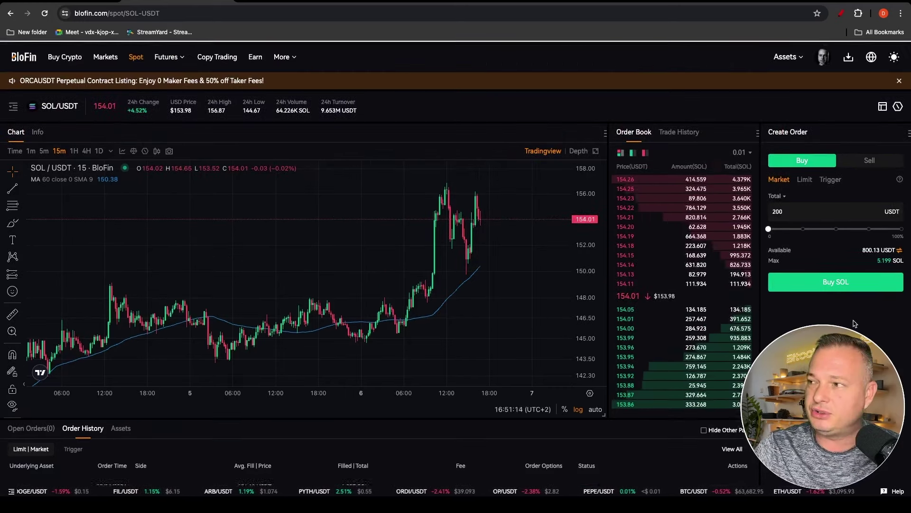
Step: Place and confirm a market sell order for 100% of the available SOL
left_click(869, 160)
left_click(897, 210)
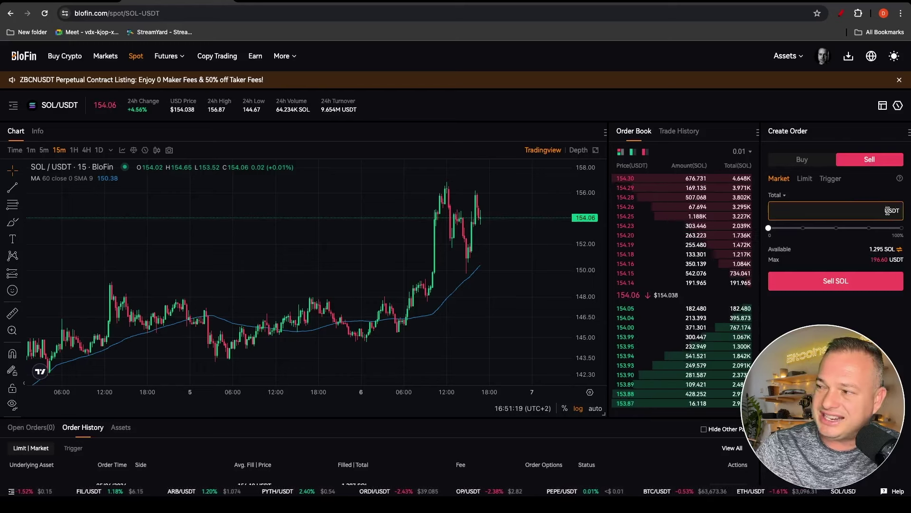
left_click_drag(771, 230, 907, 231)
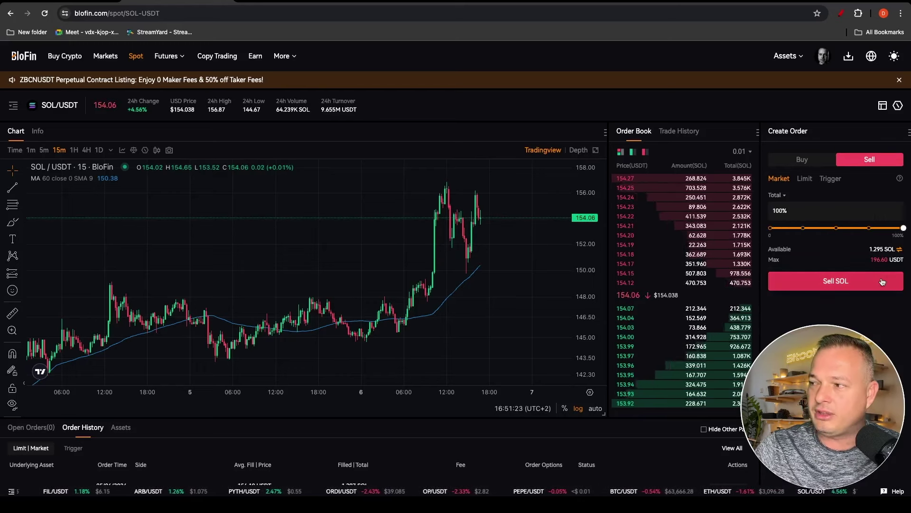
left_click(840, 283)
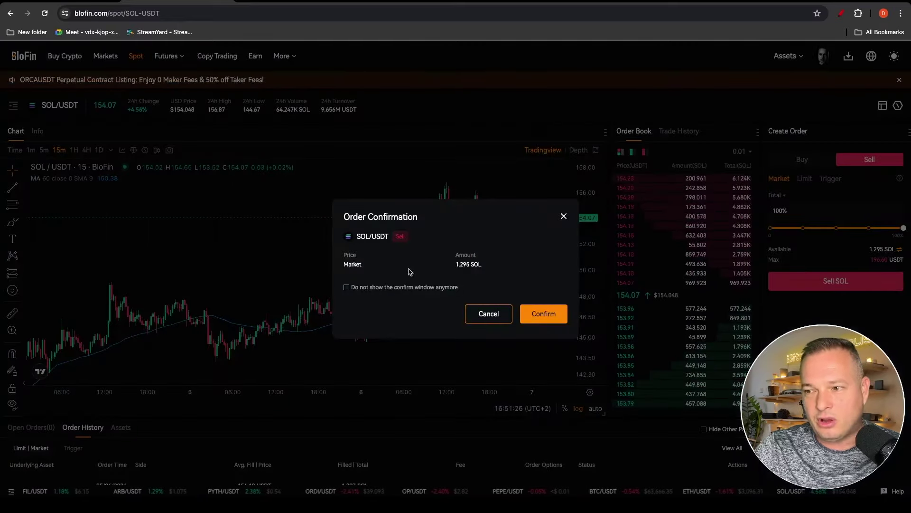
left_click(543, 315)
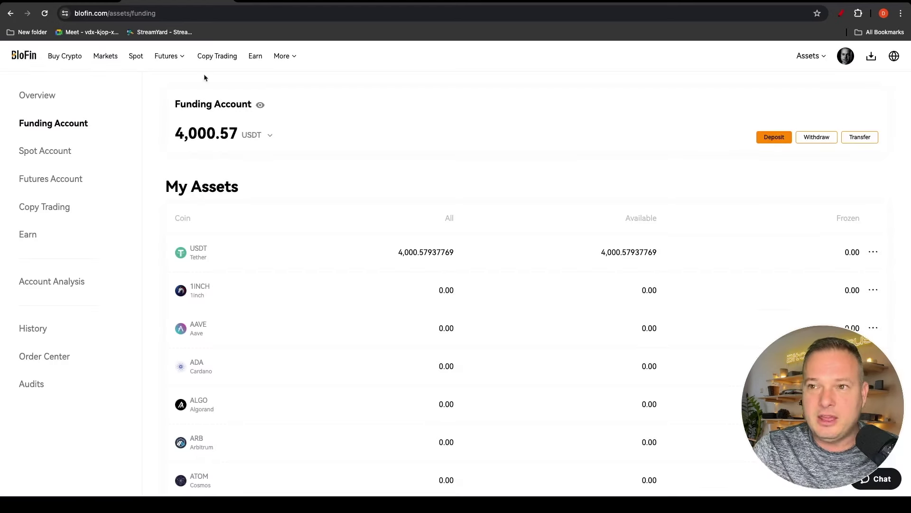
Step: Transfer 1000 USDT from the Funding Account to the Futures Account
mouse_move(162, 59)
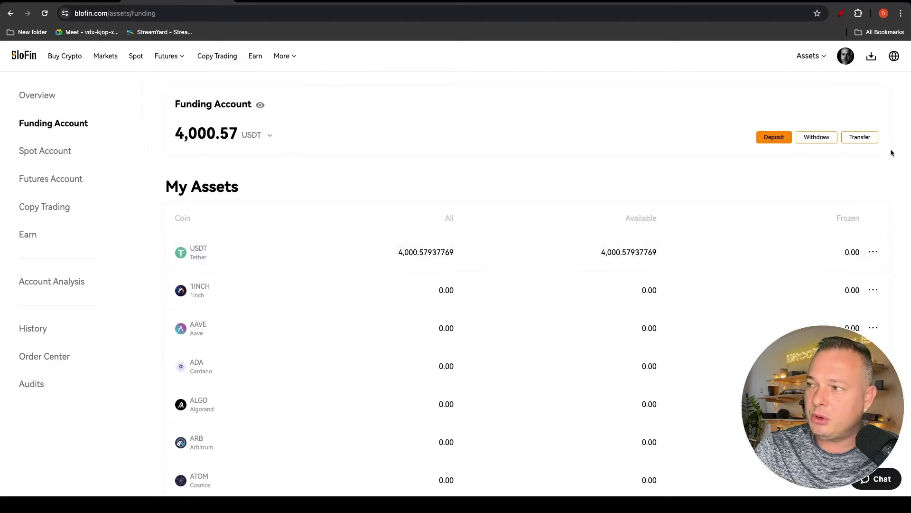
left_click(860, 137)
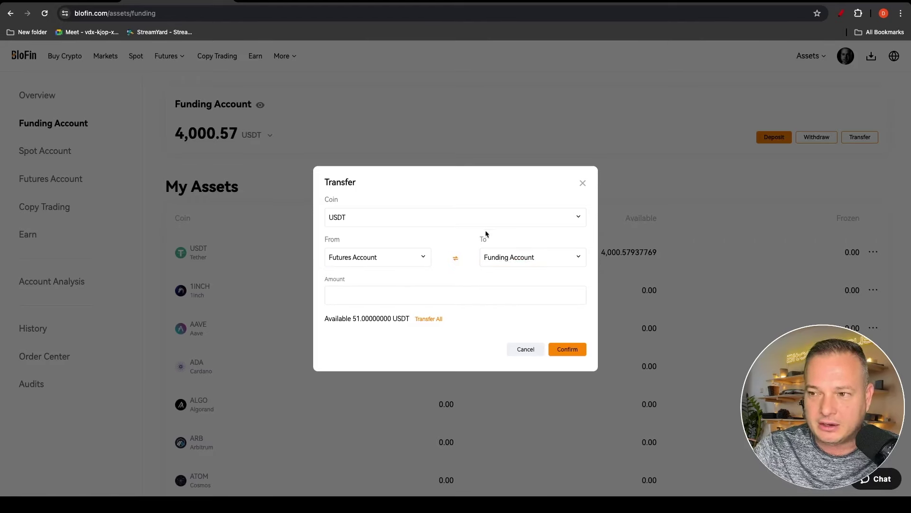
left_click(454, 260)
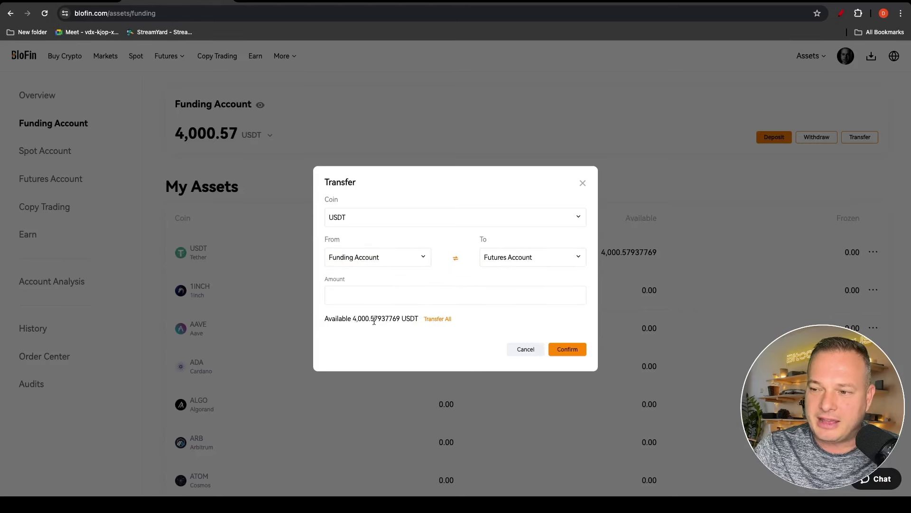
left_click(363, 297)
type("1")
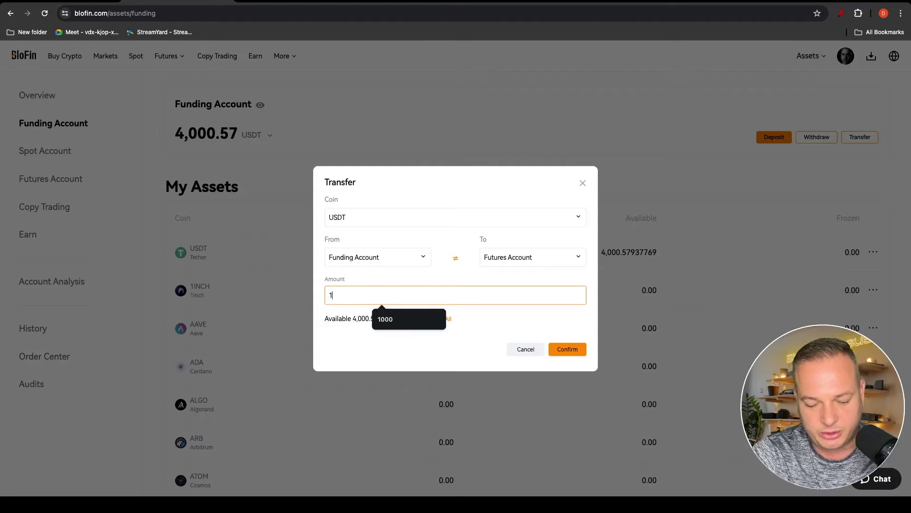
type("000")
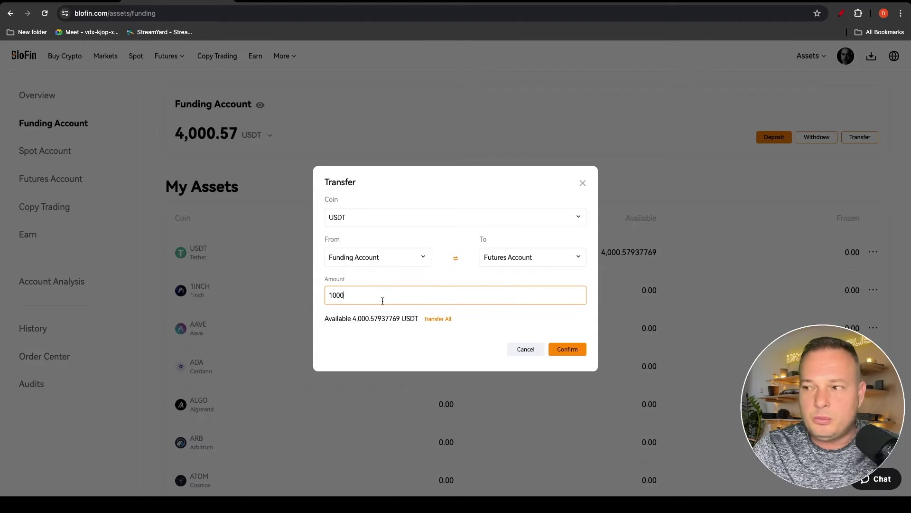
left_click(568, 350)
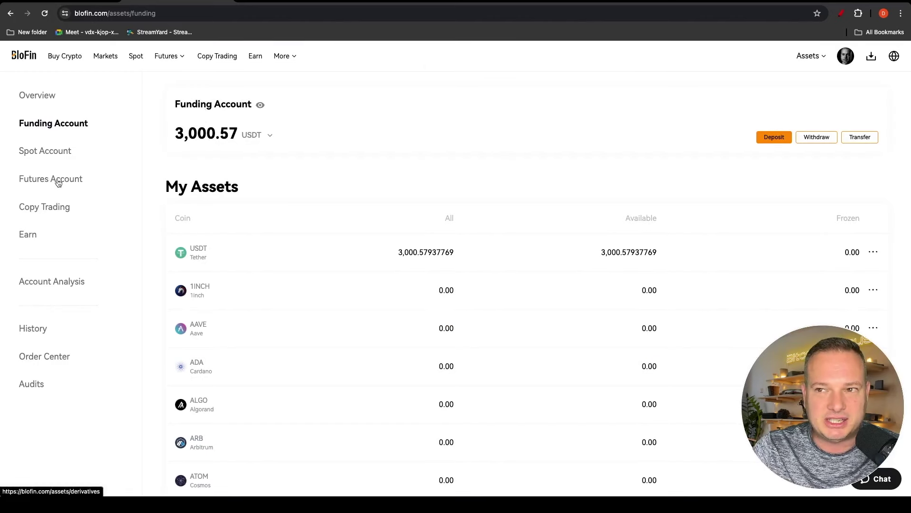
Step: Open futures trading, search the contract list for rune, and clear the search to select BTCUSDT
mouse_move(170, 59)
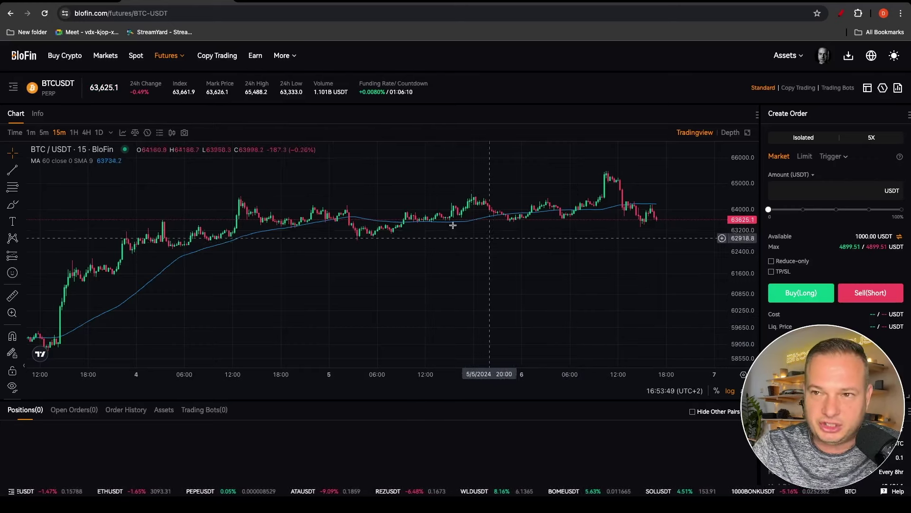
left_click(52, 89)
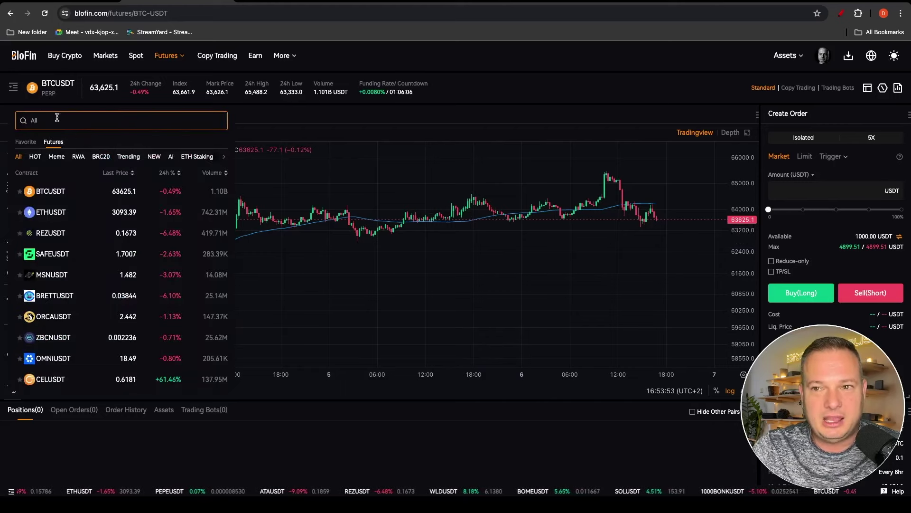
type("rune")
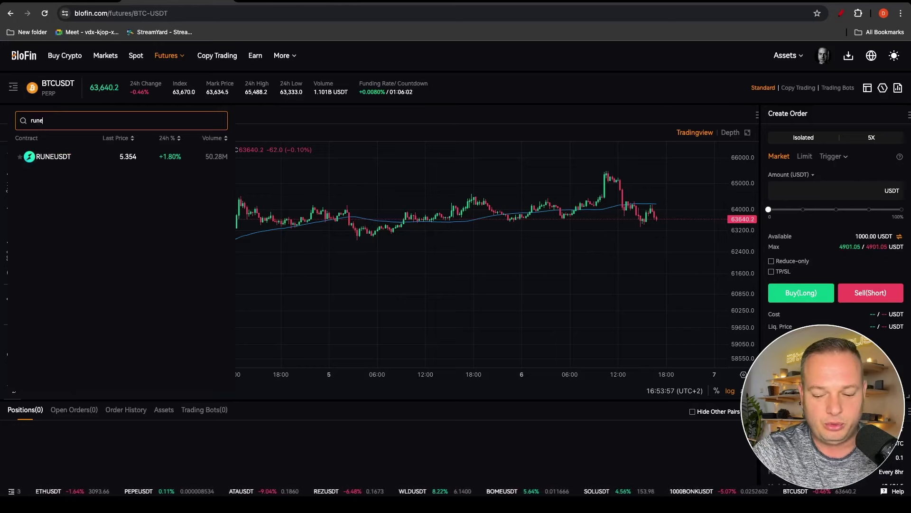
key("BackSpace")
key("BackSpace")
key("BackSpace")
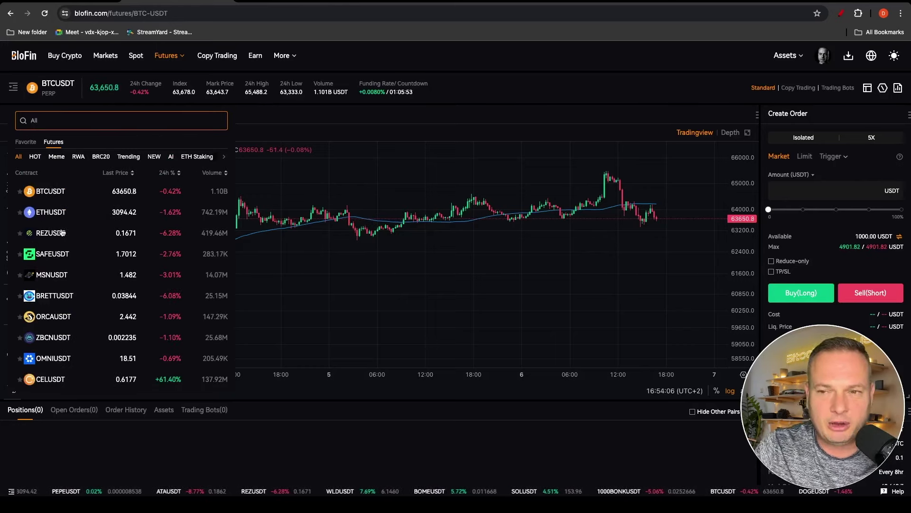
left_click(49, 192)
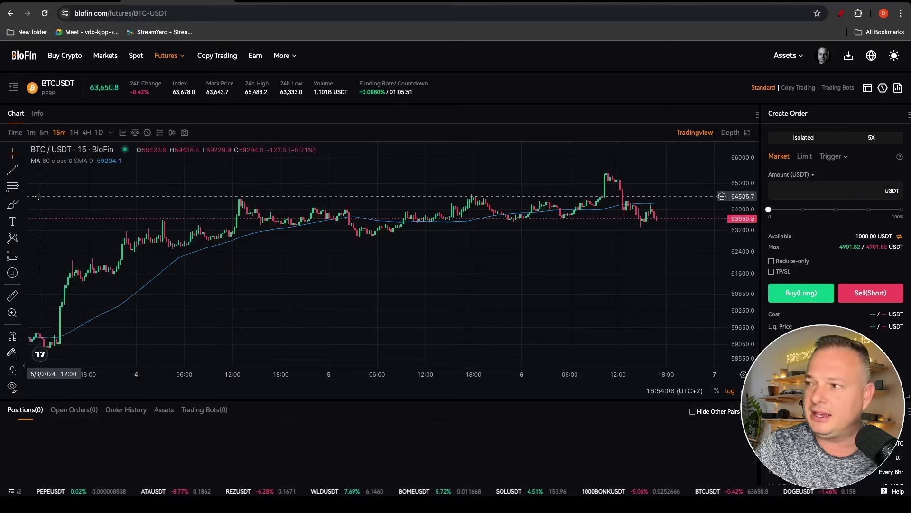
Step: Compare the Cross and Isolated margin modes for BTCUSDT and confirm Isolated
left_click(804, 138)
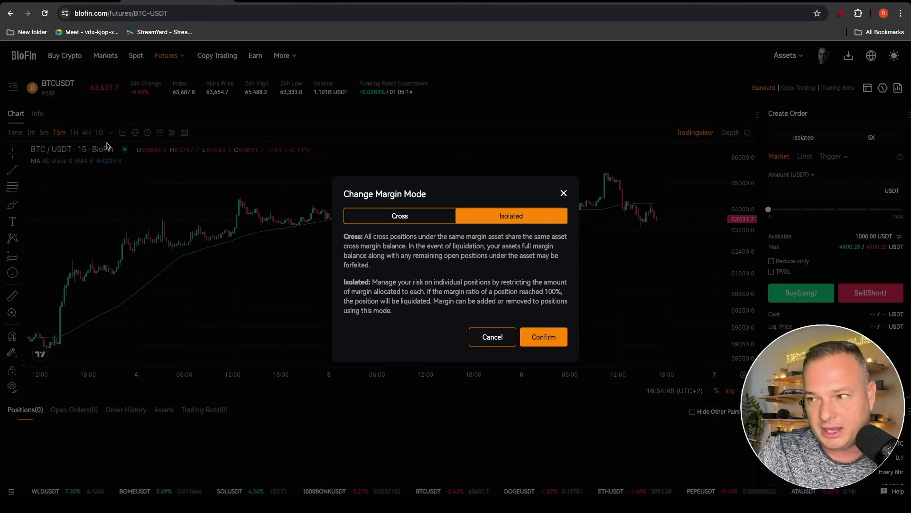
left_click(401, 217)
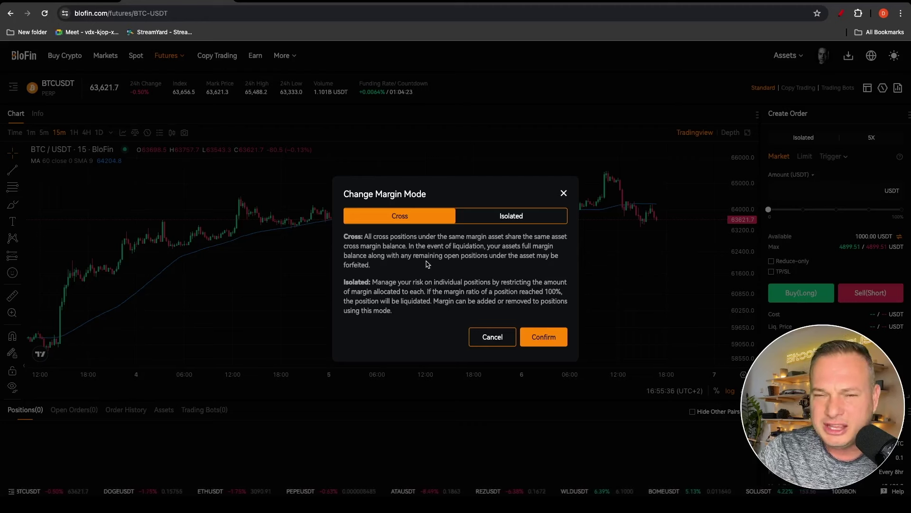
left_click(516, 219)
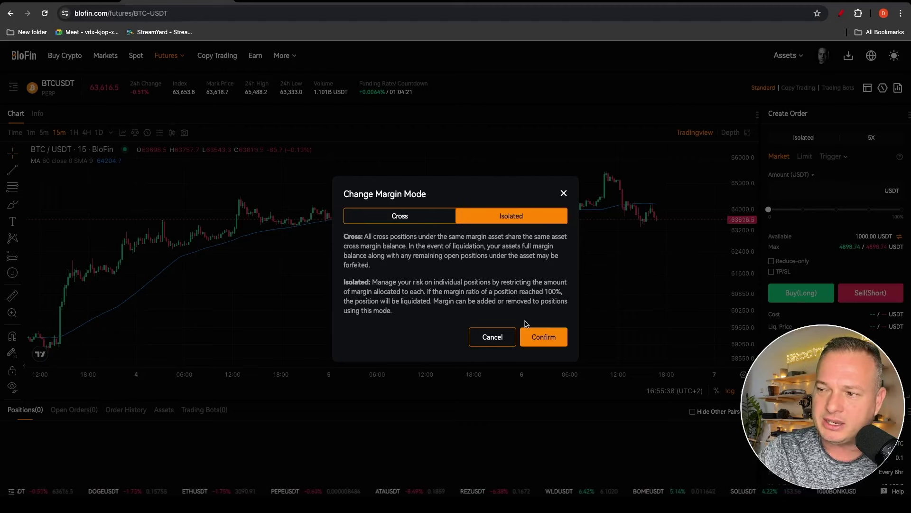
left_click(547, 338)
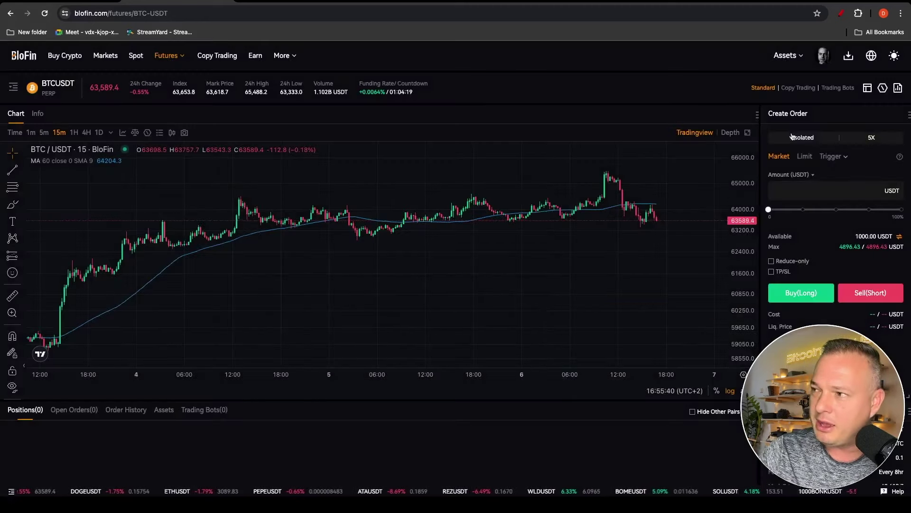
Step: Try out BTCUSDT leverage options from 1X up to 20X and 100X, and close the leverage settings without applying any
left_click(878, 144)
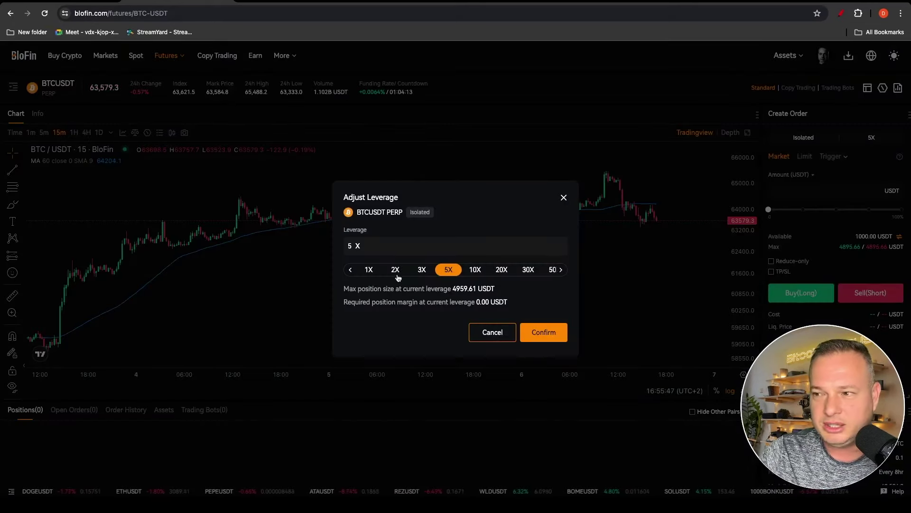
left_click(370, 270)
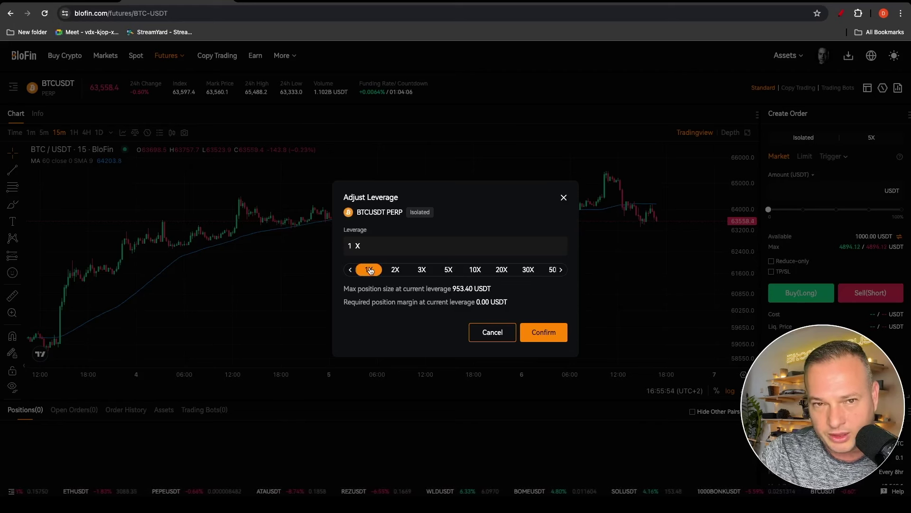
left_click(395, 270)
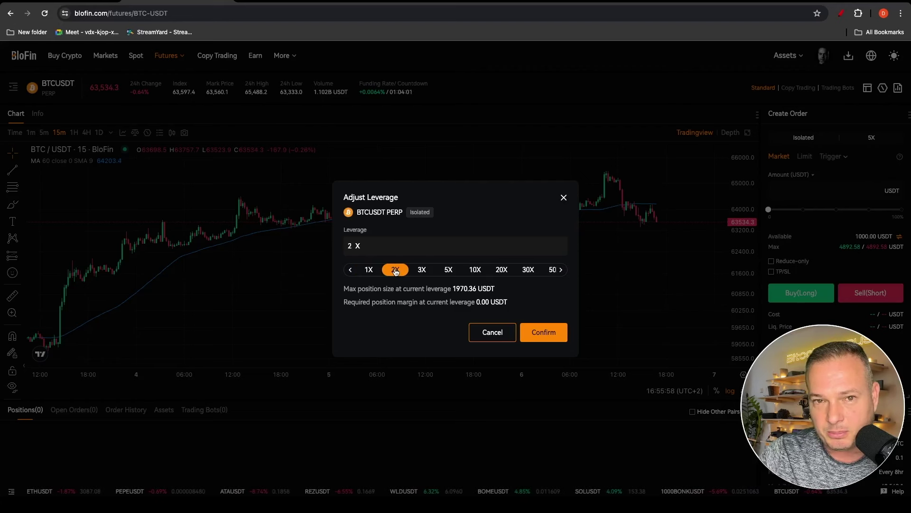
left_click(422, 270)
left_click(448, 271)
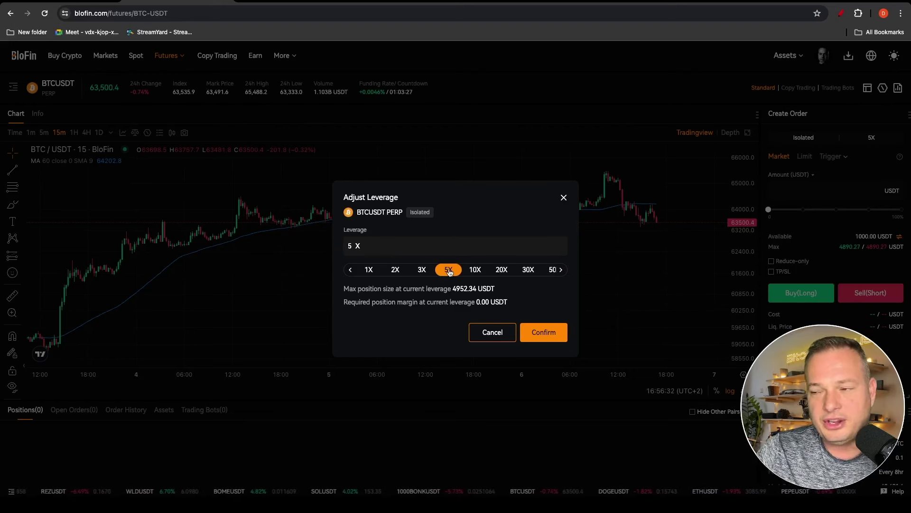
left_click(476, 271)
left_click(502, 270)
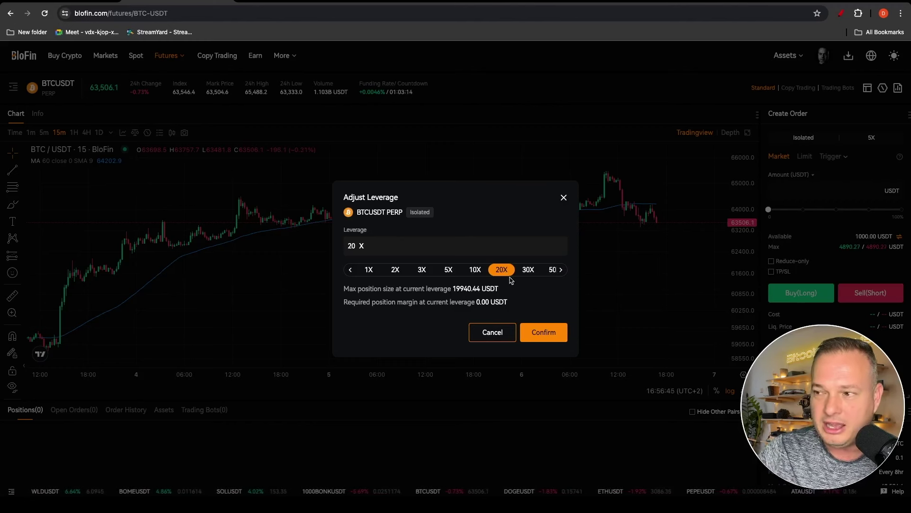
scroll(502, 270, "right", 3)
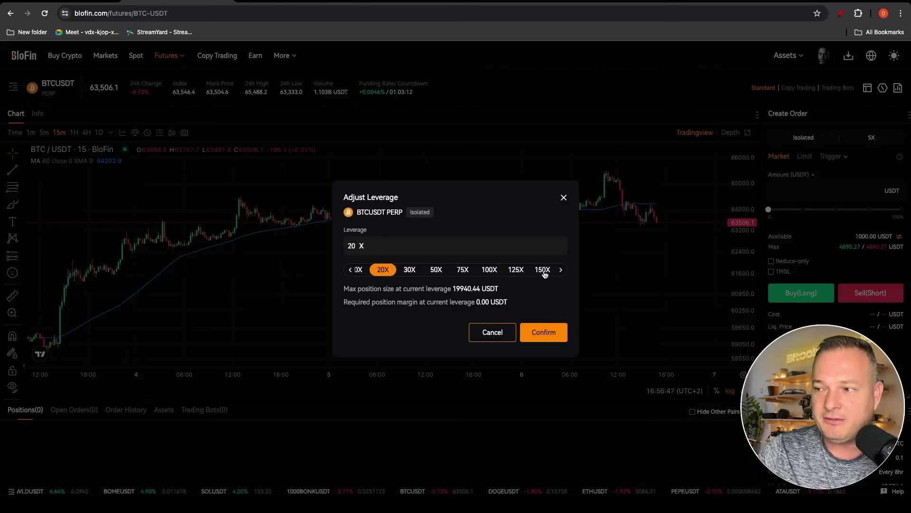
left_click(489, 271)
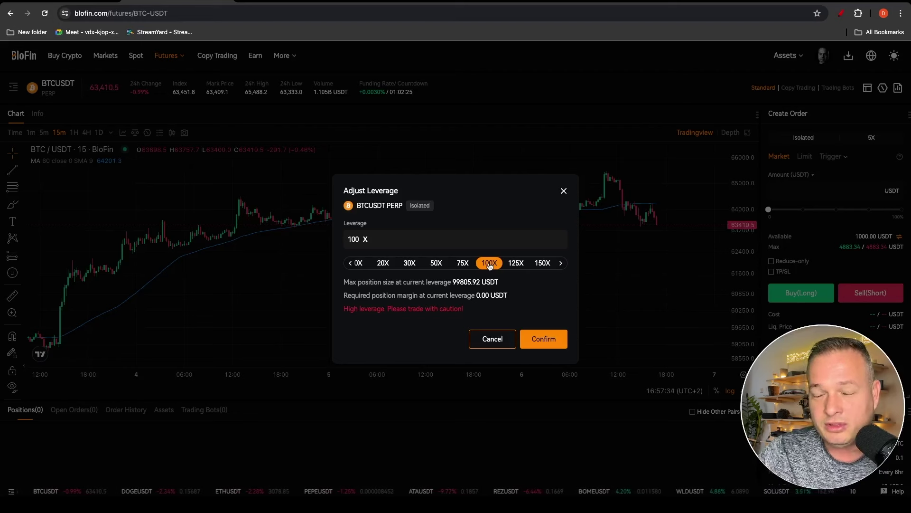
left_click(359, 240)
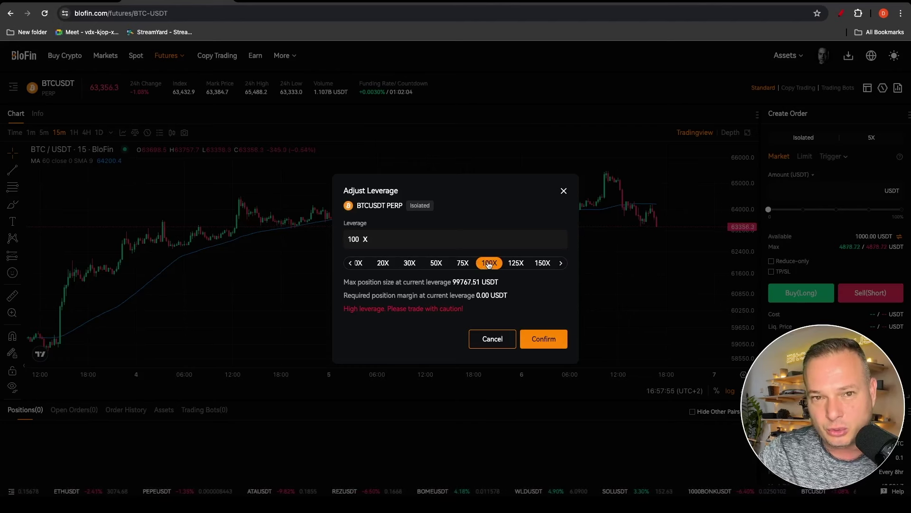
scroll(489, 264, "left", 3)
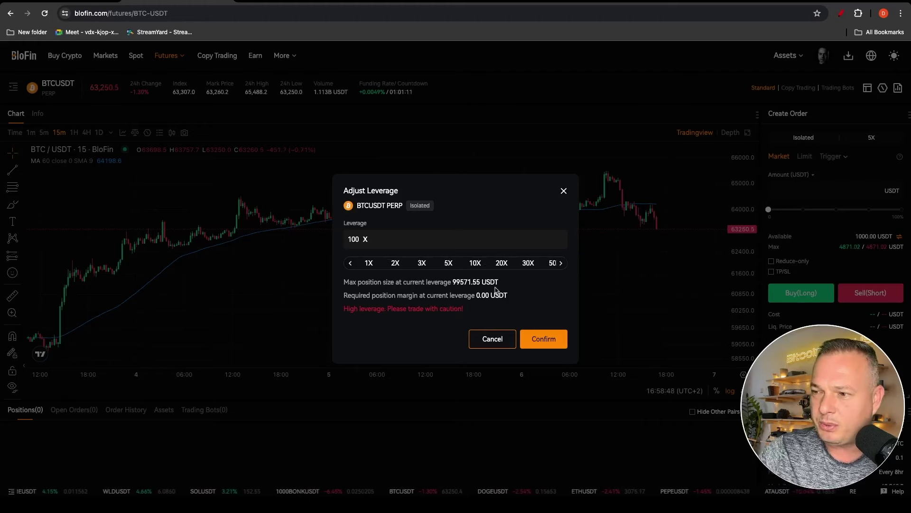
left_click(564, 191)
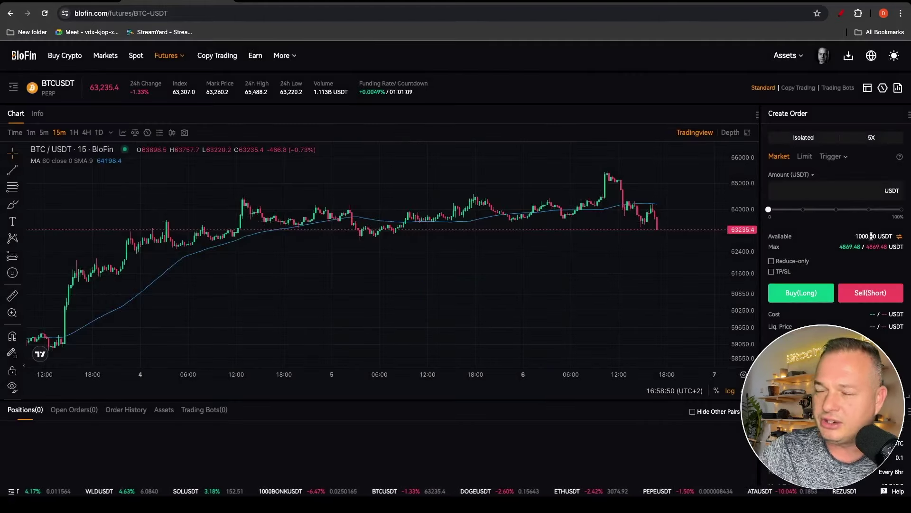
Step: Set the BTCUSDT isolated leverage to 10X and confirm it
left_click(872, 137)
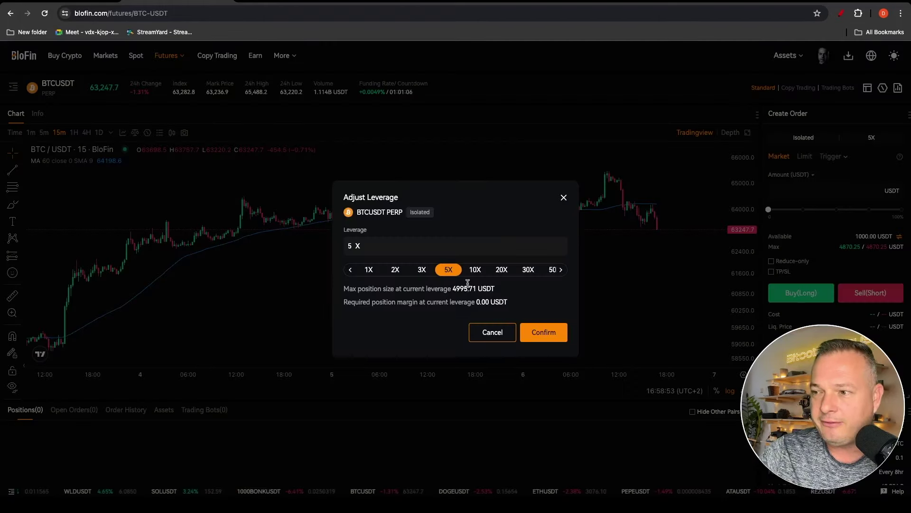
left_click(476, 270)
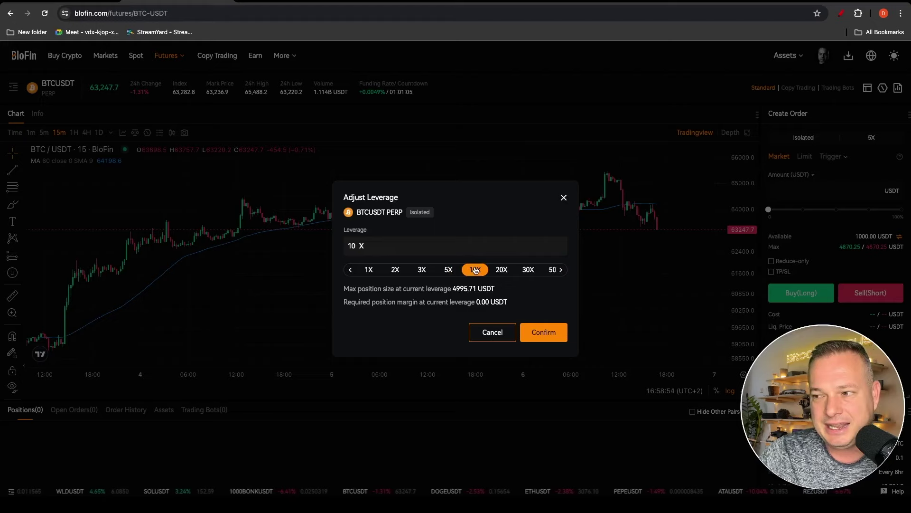
left_click(543, 333)
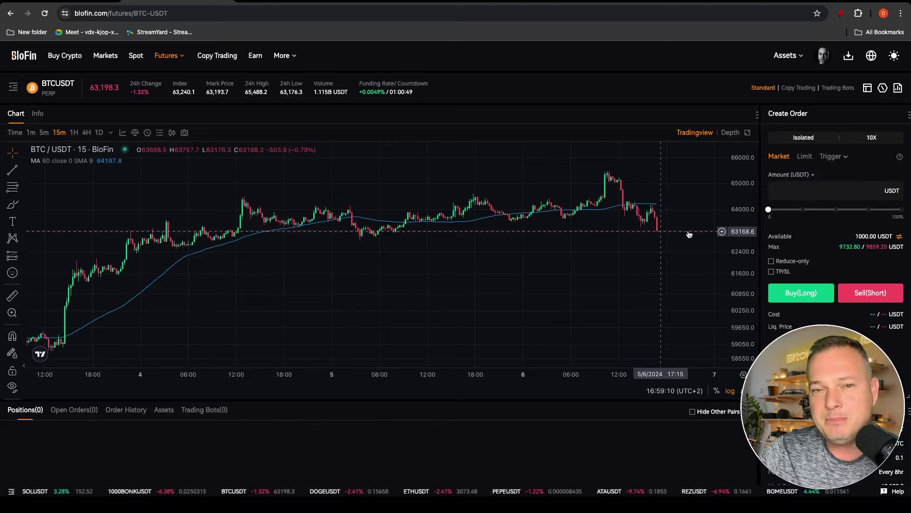
Step: Switch the futures order to Limit to look at its price setting, and return to the Market order type
left_click(805, 157)
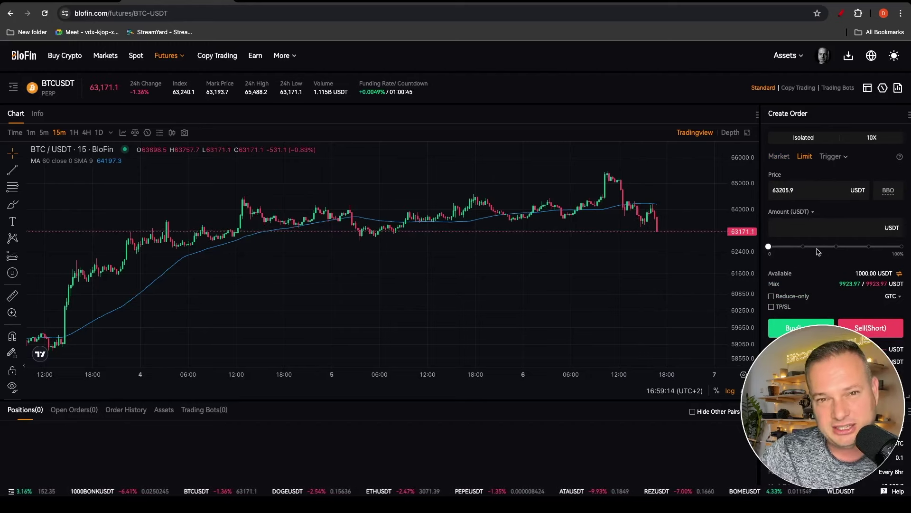
double_click(783, 190)
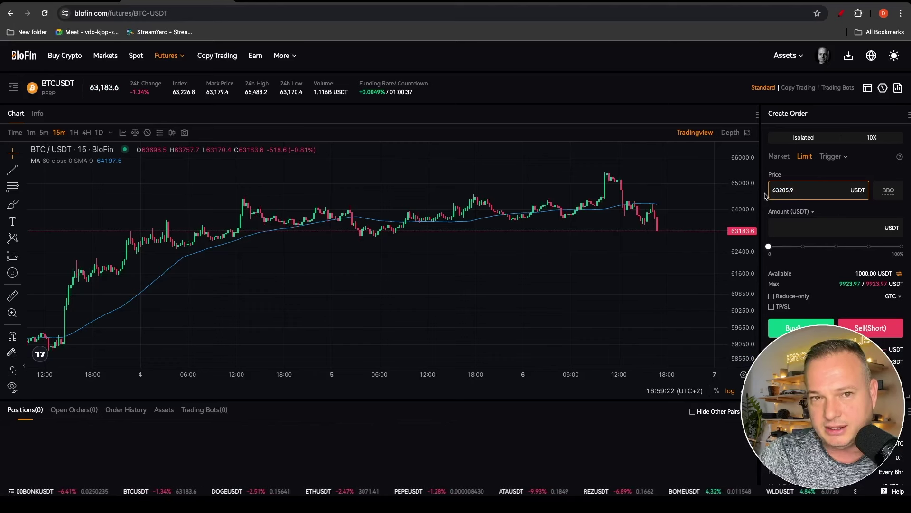
left_click(780, 157)
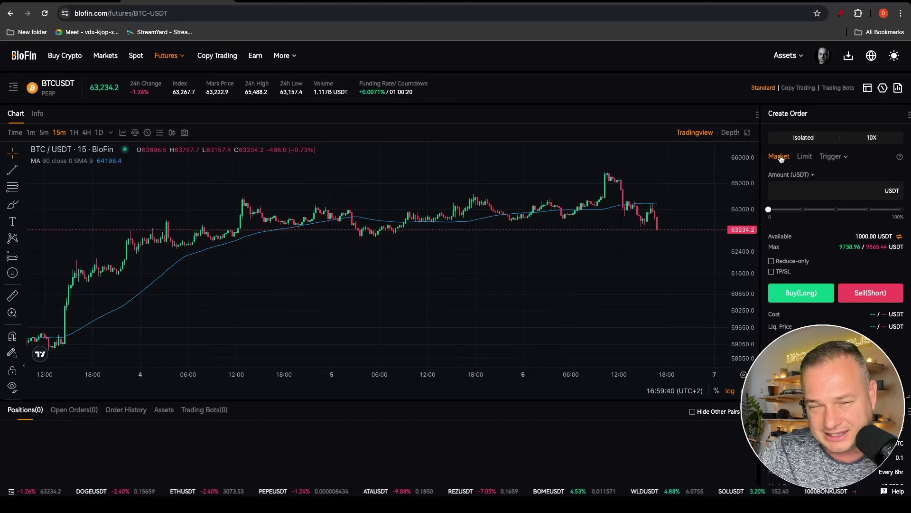
Step: Enter 100 USDT as the market order amount, and switch the TP/SL trigger price option on and off again
left_click(789, 191)
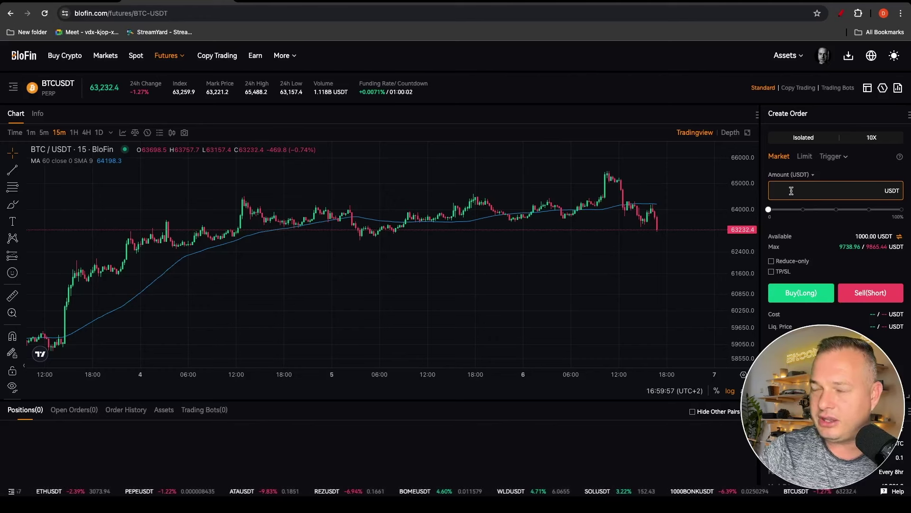
type("100")
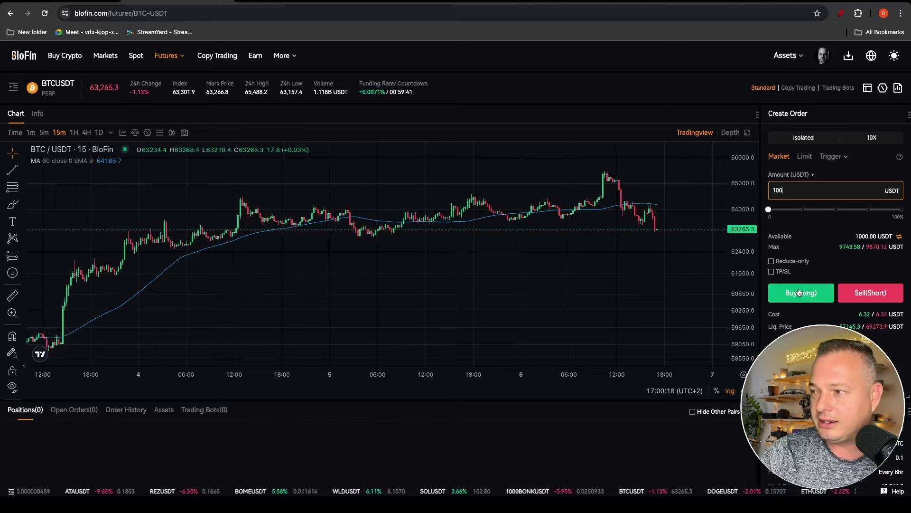
left_click(770, 272)
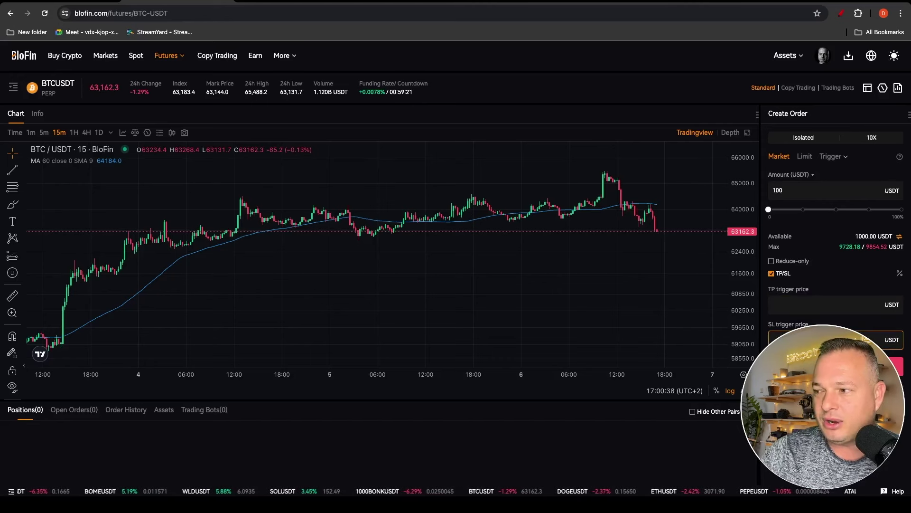
left_click(771, 274)
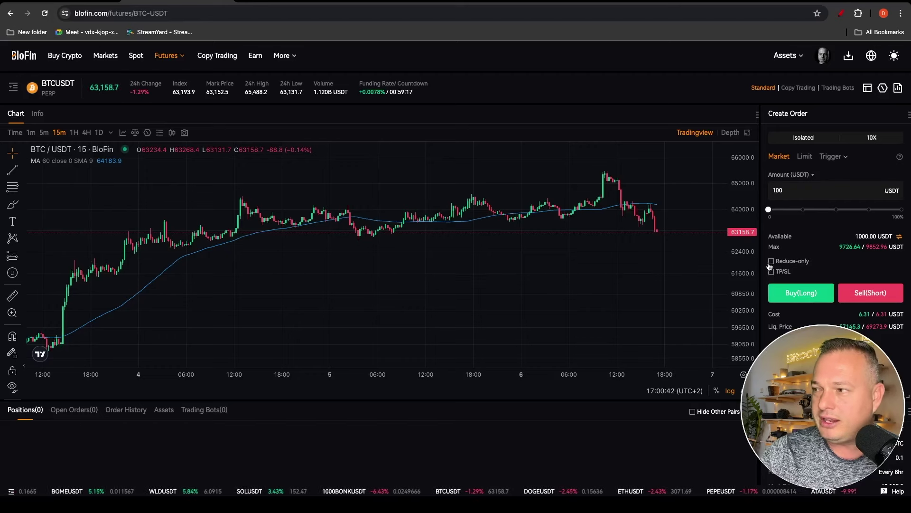
Step: Open the Copy Trading page and look through the recommended traders down to the All Master Traders list
scroll(653, 266, "down", 1)
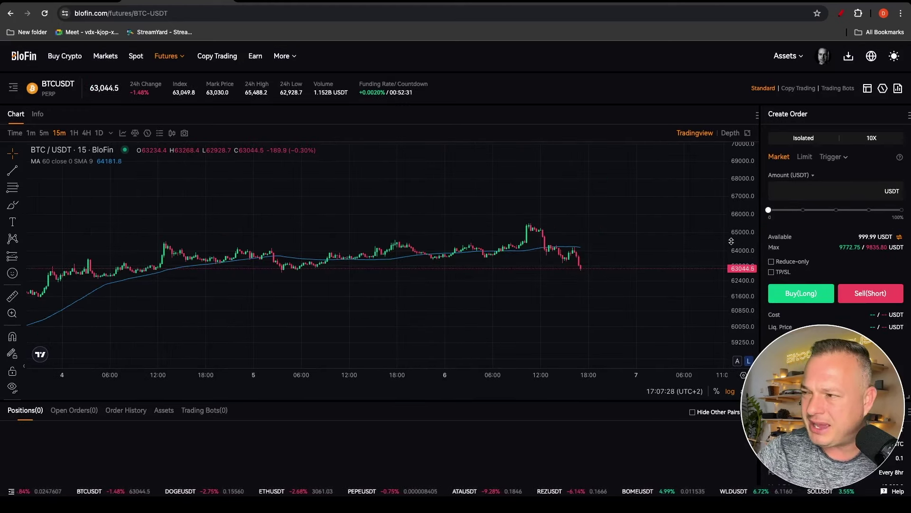
mouse_move(167, 57)
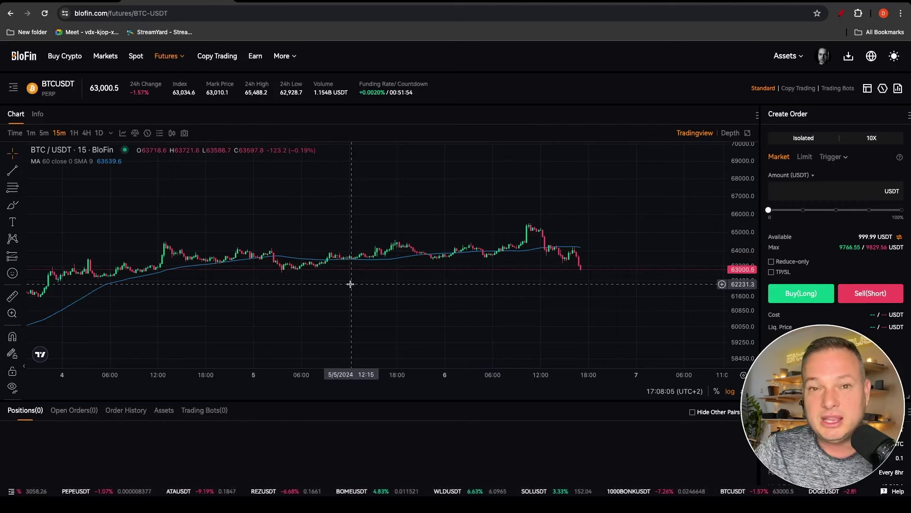
left_click(218, 58)
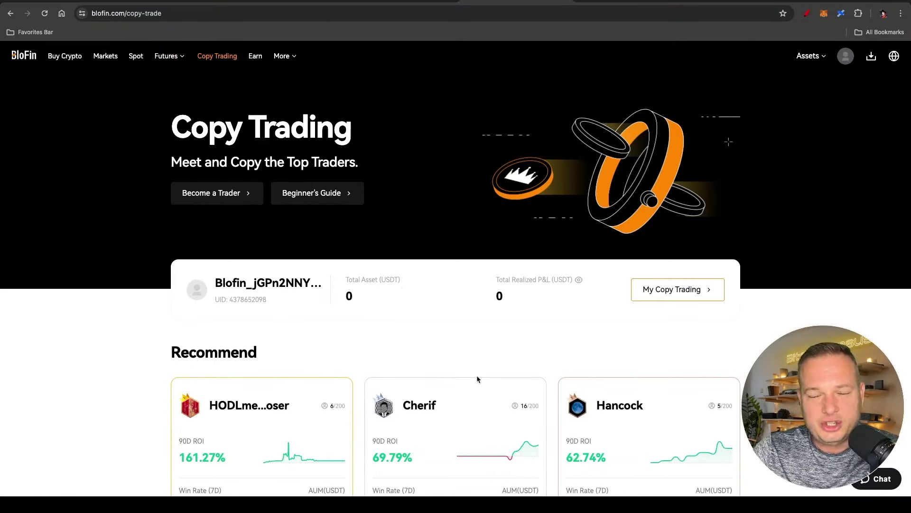
scroll(557, 350, "down", 3)
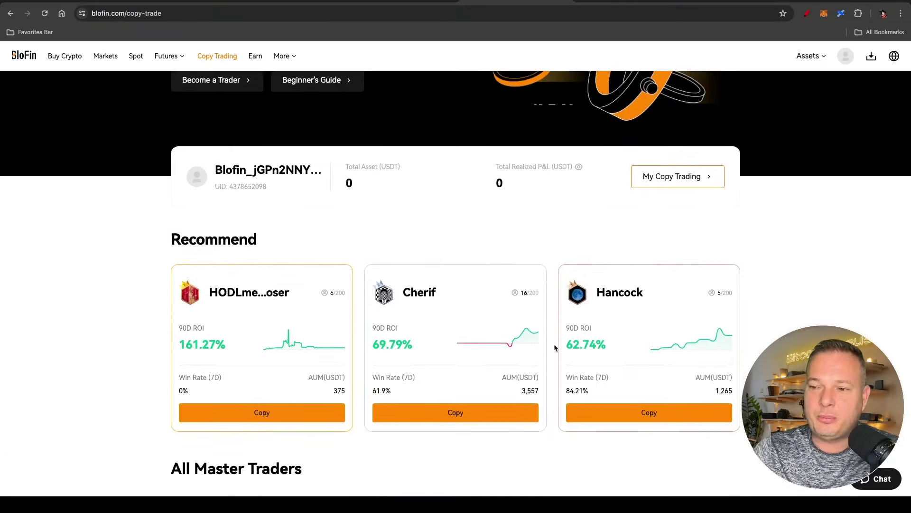
scroll(550, 346, "down", 2)
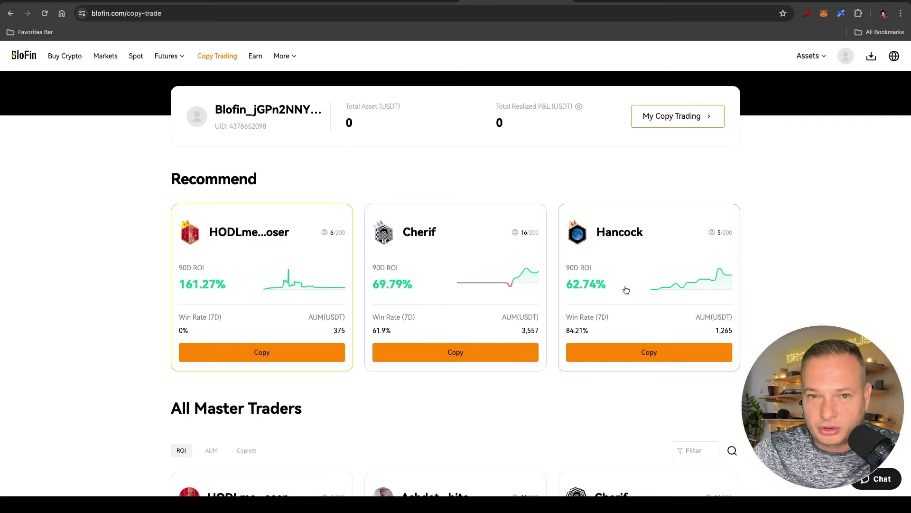
scroll(626, 289, "down", 2)
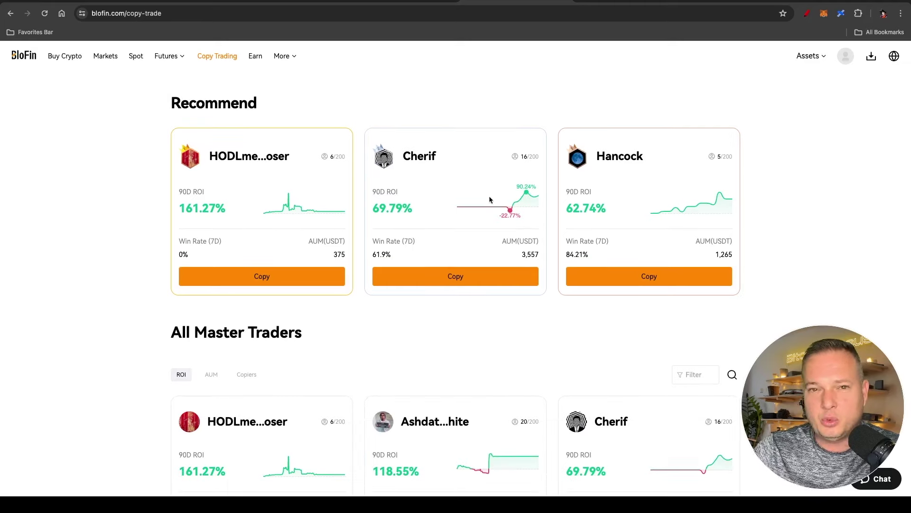
Step: Search all master traders by the lead trader's name and open the matching trader's details page
left_click(735, 371)
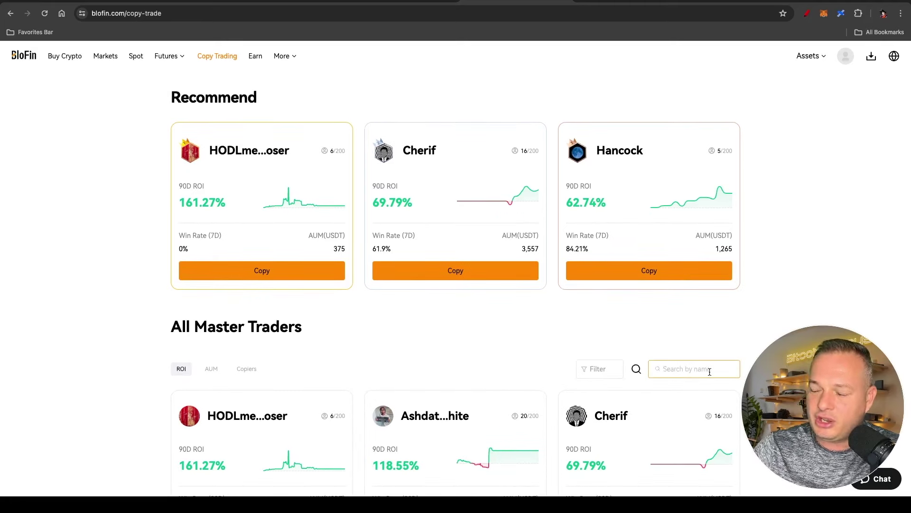
type("dewald")
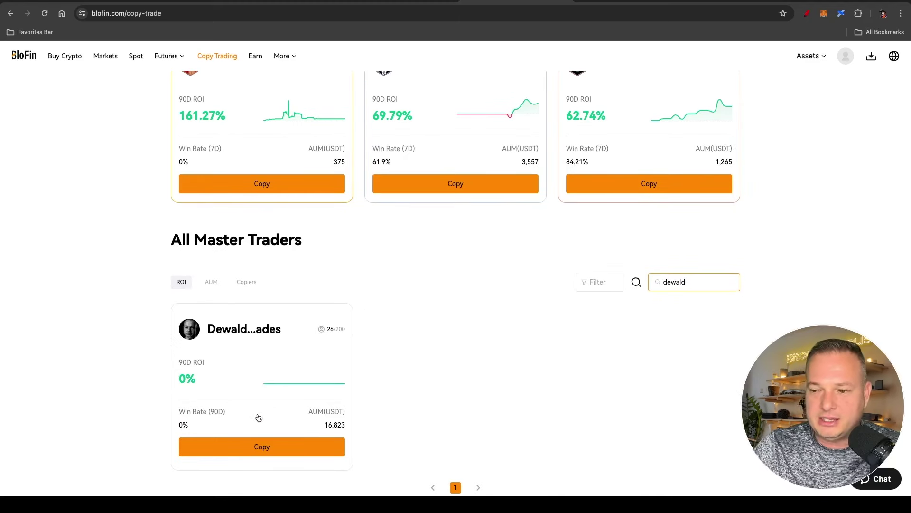
left_click(263, 446)
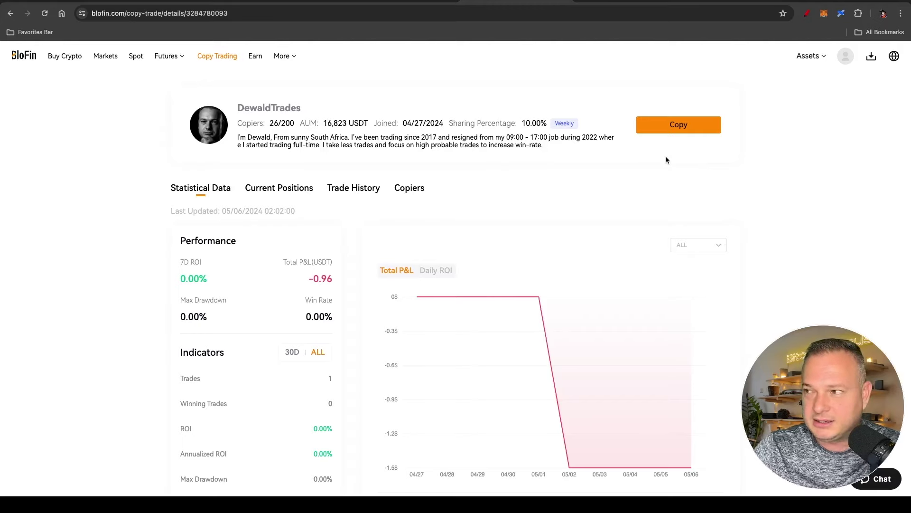
Step: Open the copy settings for this trader and choose Fixed Amount, going through the total investment and cost per order fields
left_click(683, 129)
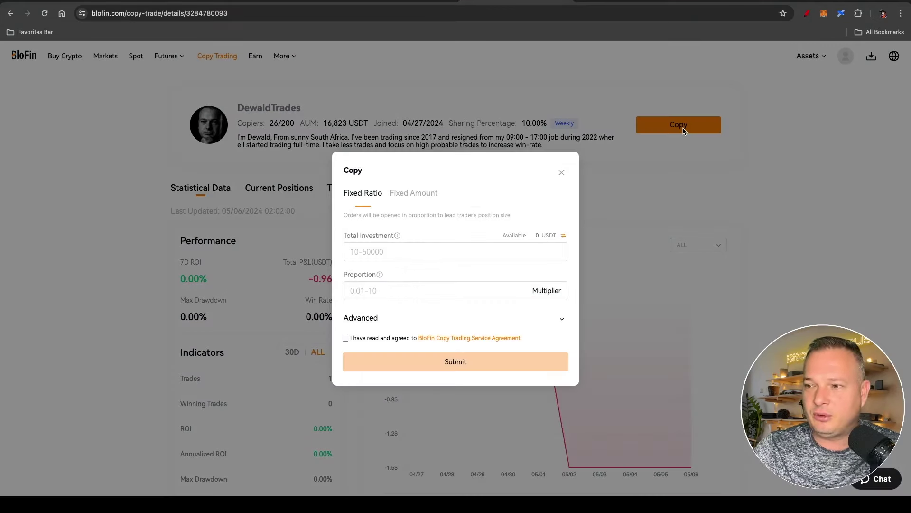
left_click(603, 169)
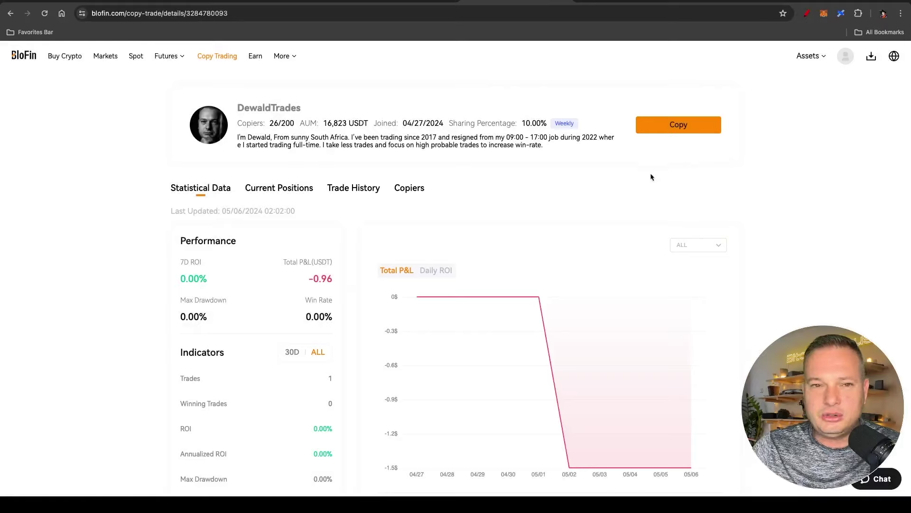
left_click(678, 126)
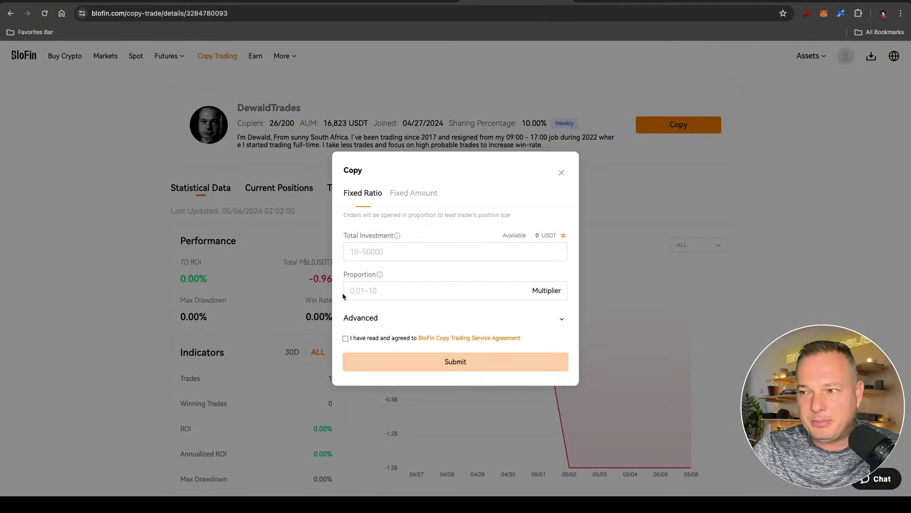
left_click(416, 198)
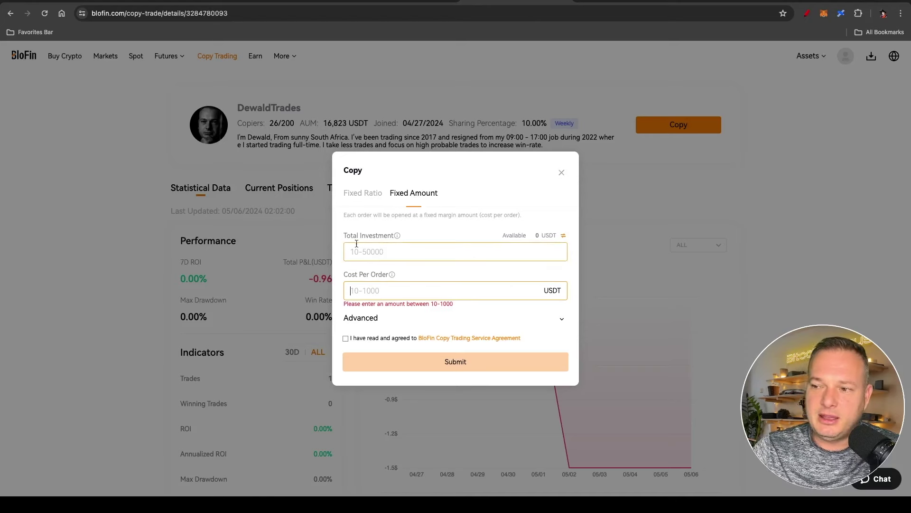
left_click(375, 254)
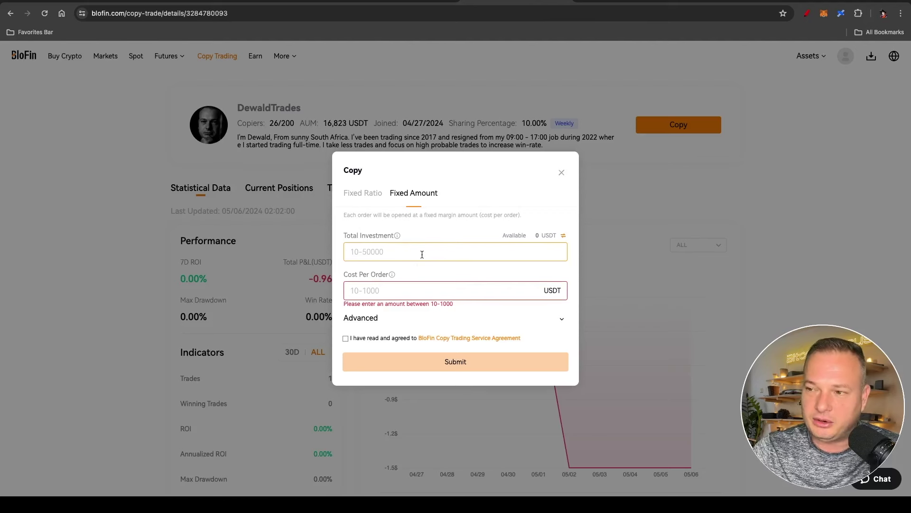
left_click(385, 291)
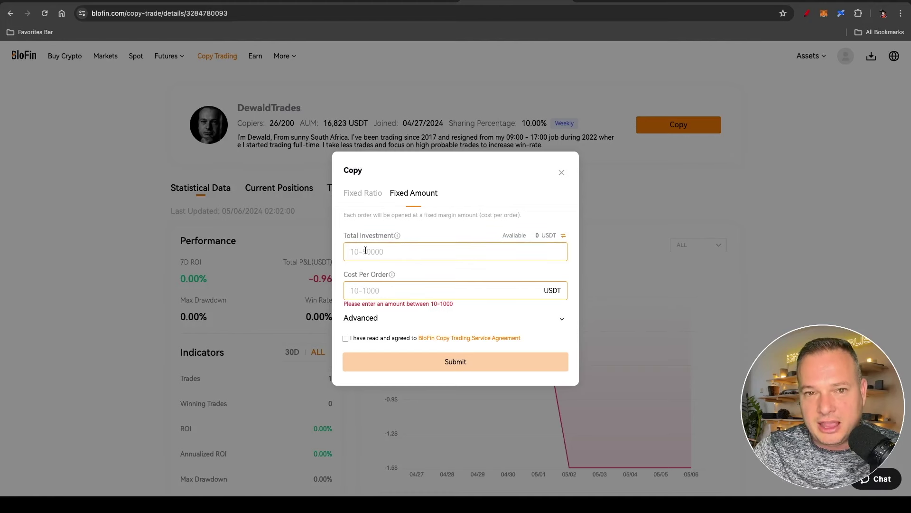
Step: Look at the margin mode options in the advanced copy settings without changing them, and leave the advanced settings expanded
left_click(365, 320)
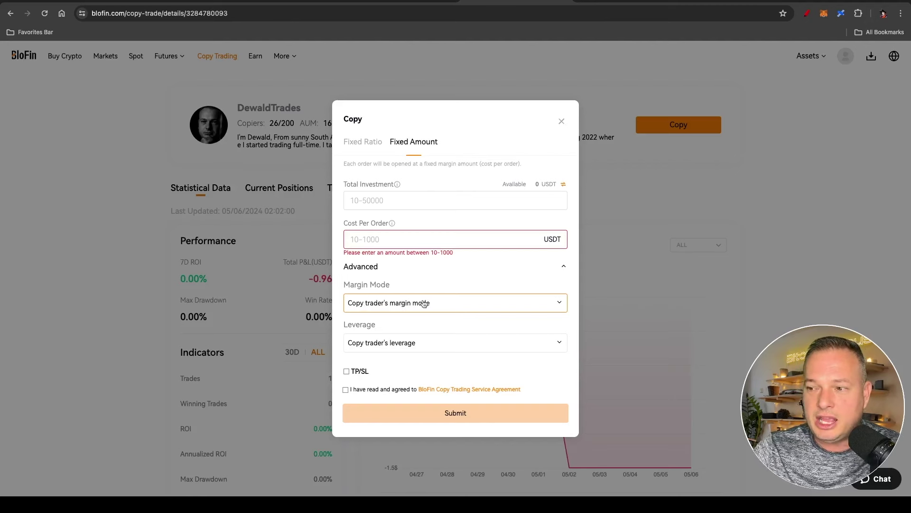
left_click(542, 308)
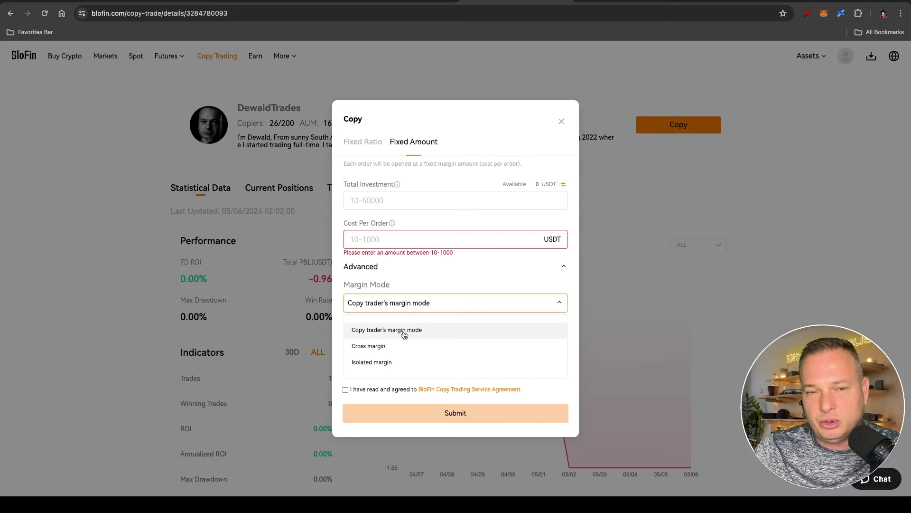
left_click(462, 268)
left_click(393, 296)
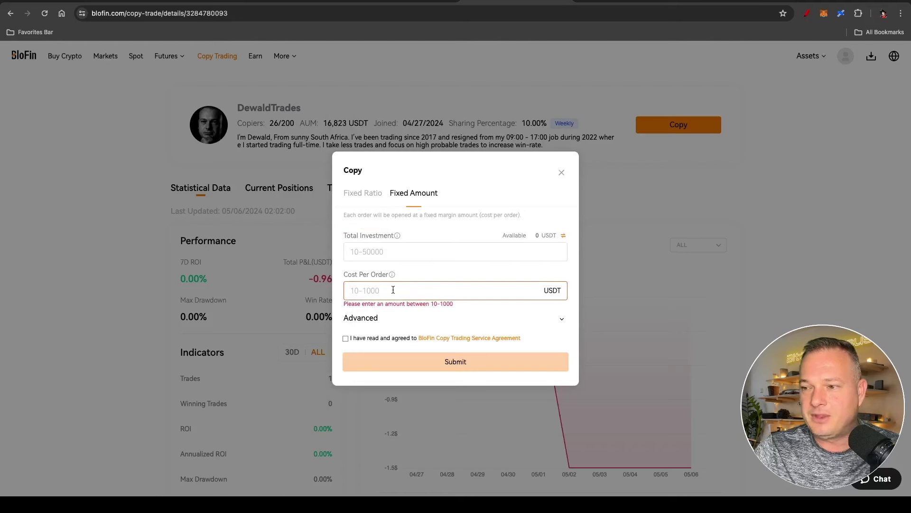
left_click(352, 319)
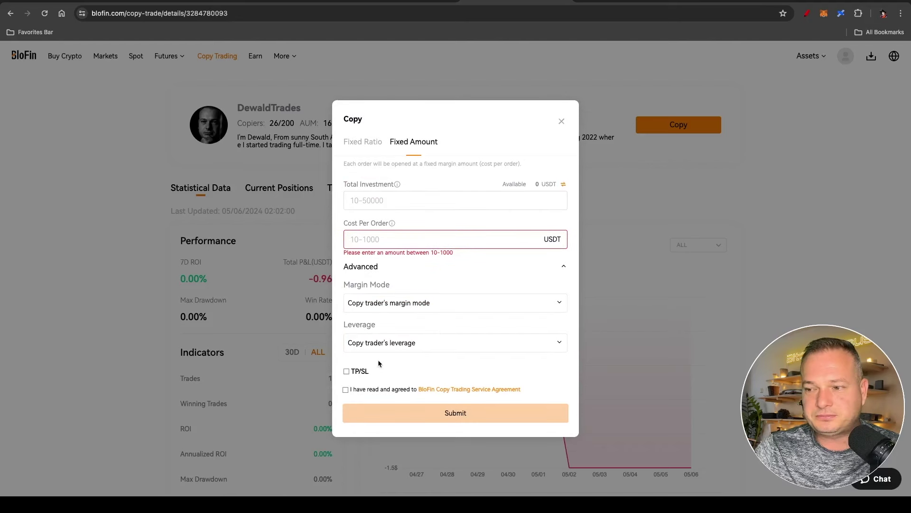
Step: Try a fixed copy leverage of 10, and return the leverage to Copy trader's leverage
left_click(432, 344)
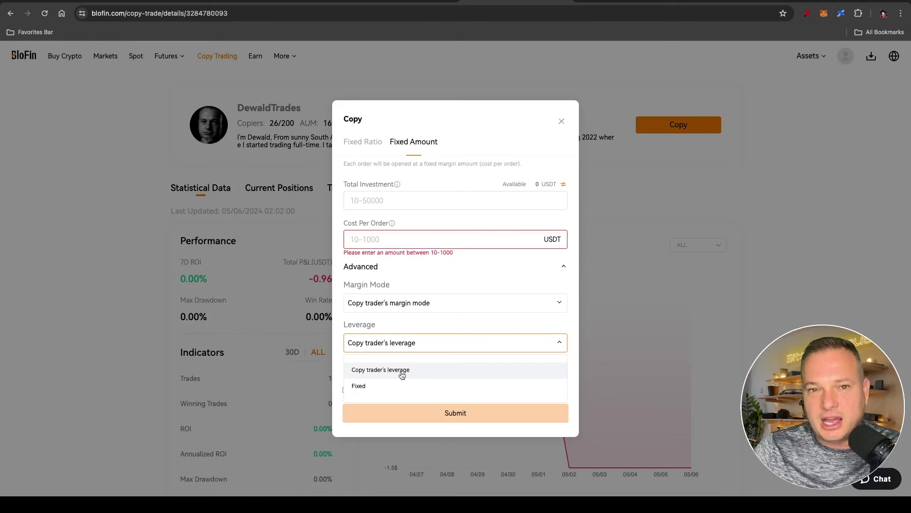
left_click(409, 200)
left_click(395, 241)
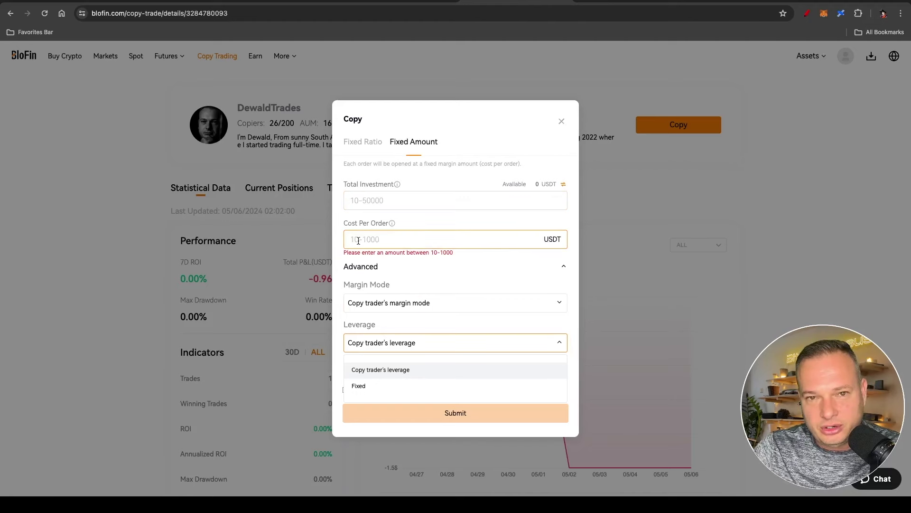
left_click(385, 340)
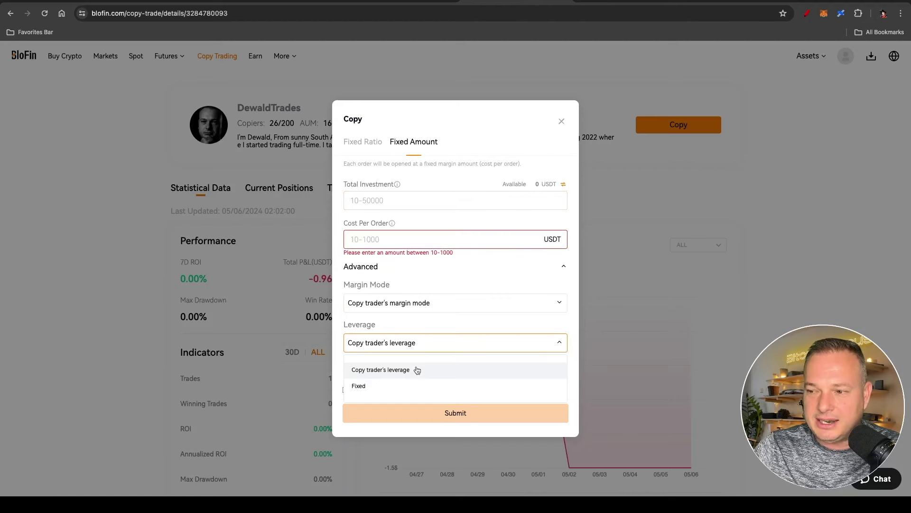
left_click(398, 391)
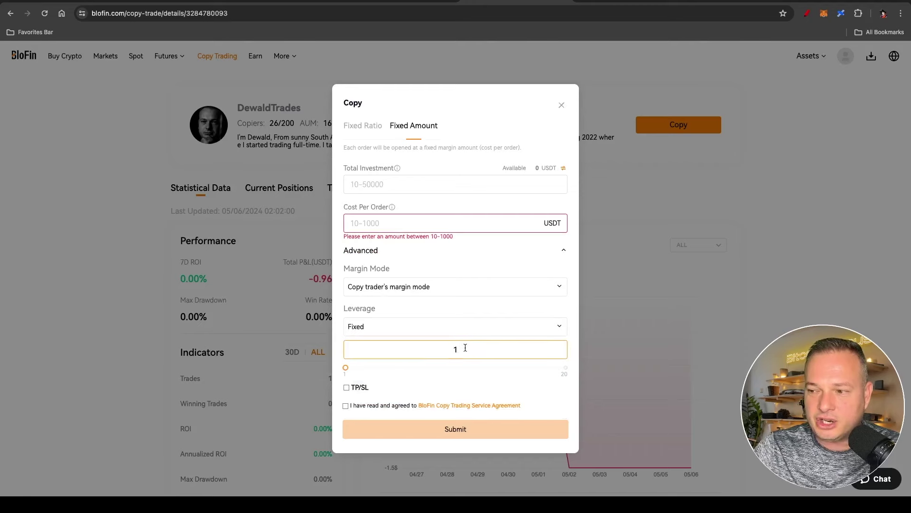
type("10")
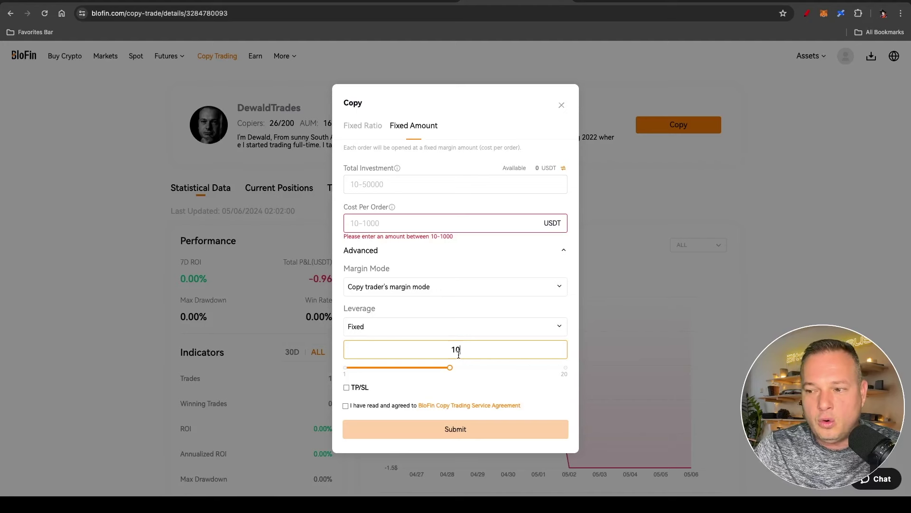
left_click(488, 332)
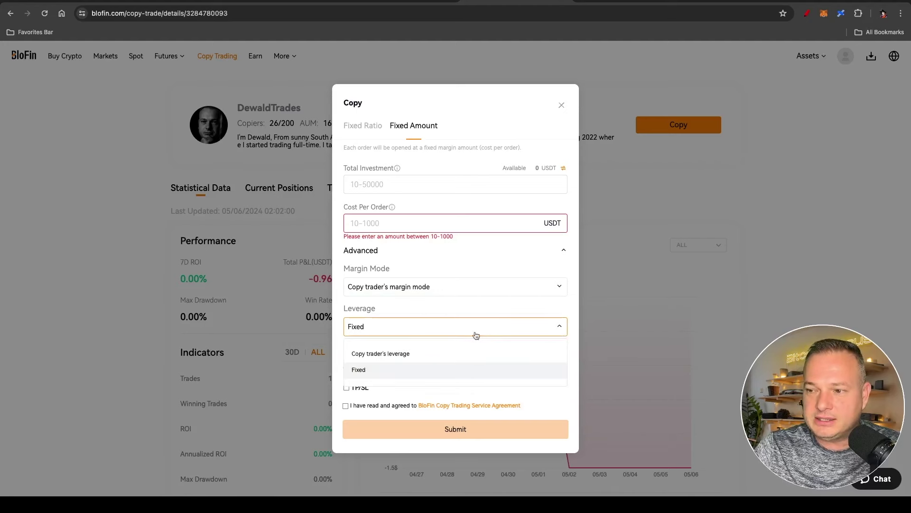
left_click(414, 353)
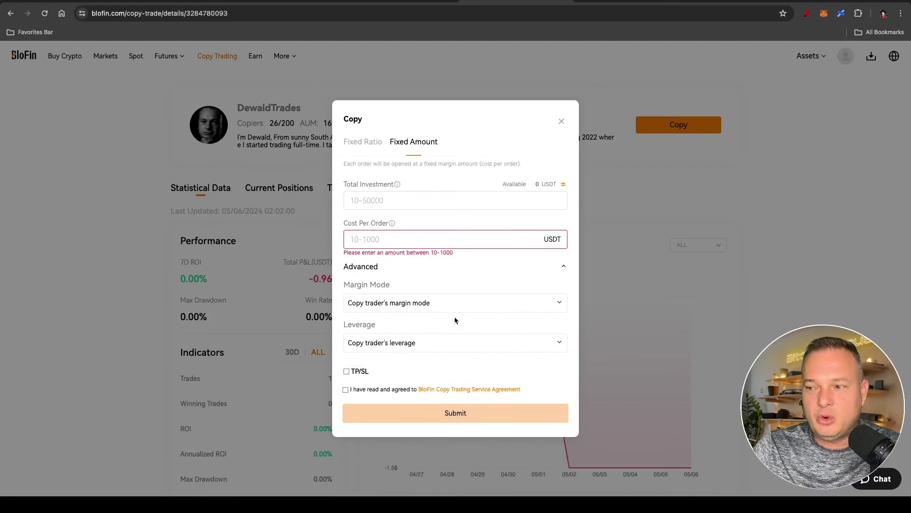
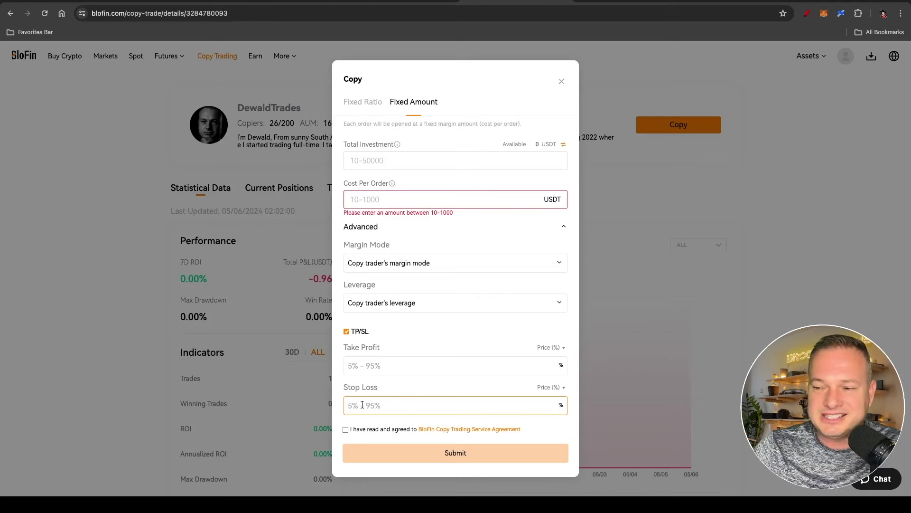
Step: Switch off the TP/SL option without entering a take profit, and look at Fixed Ratio before returning to Fixed Amount
left_click(433, 368)
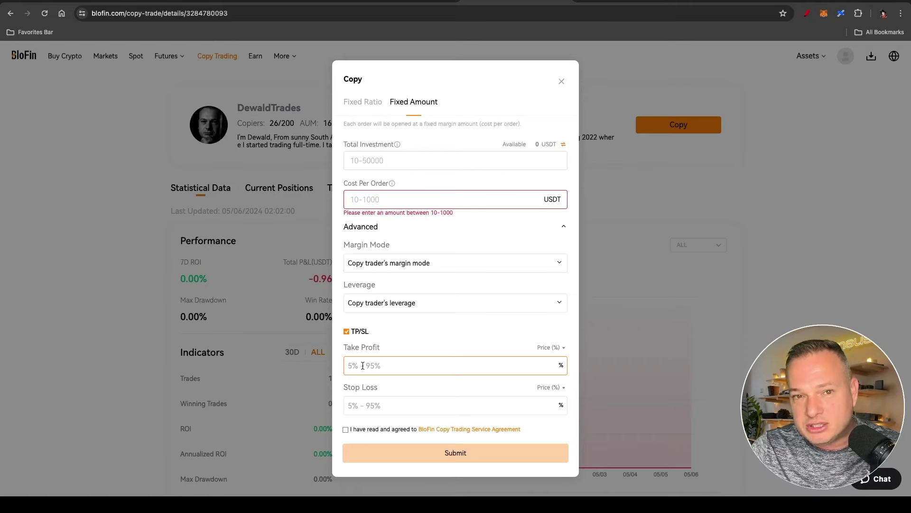
left_click(346, 331)
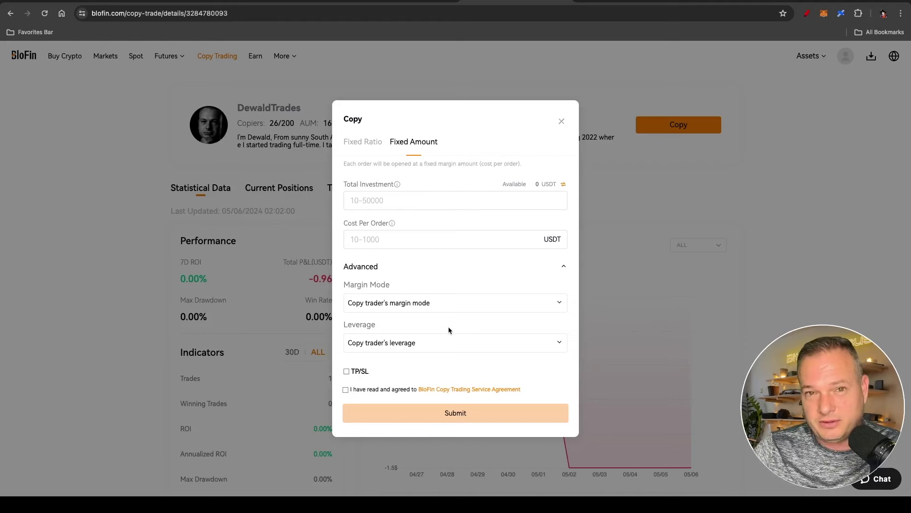
left_click(367, 143)
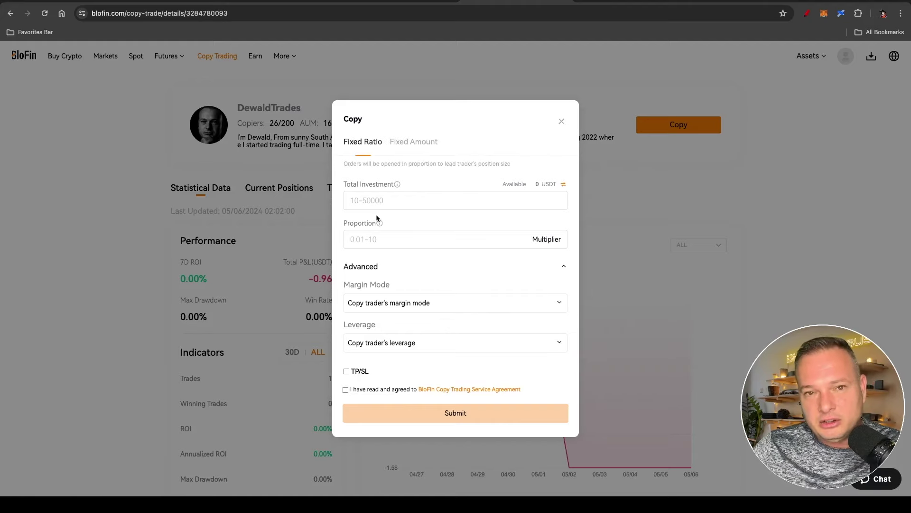
left_click(414, 143)
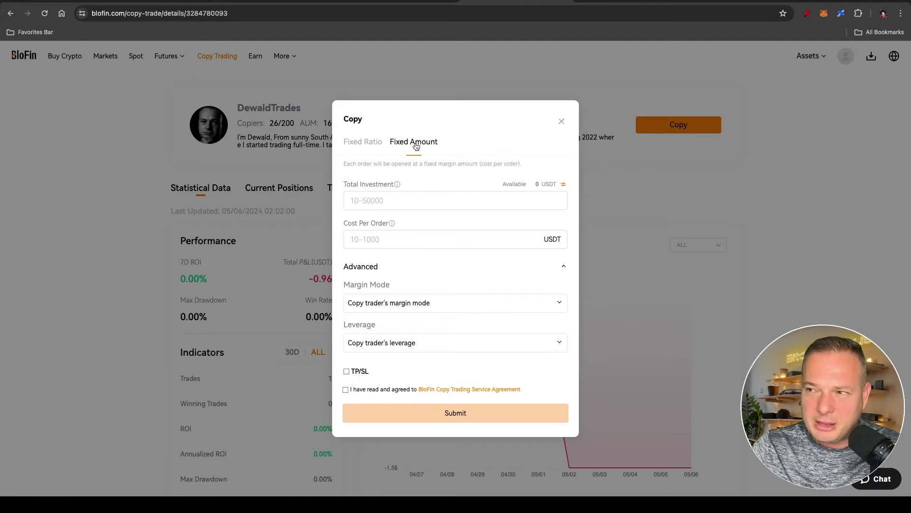